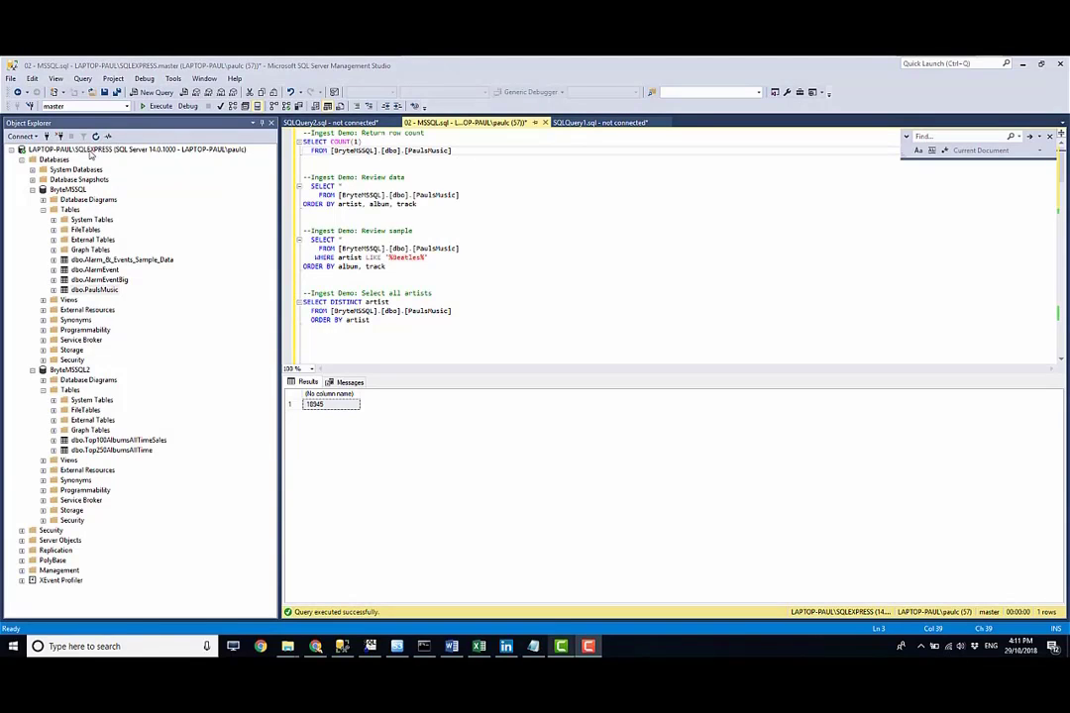
Locate the dbo.PaulsMusic table in the BryteMSSQL database and highlight the row-count query for it
{"action": "left_click", "coordinate": [90, 151]}
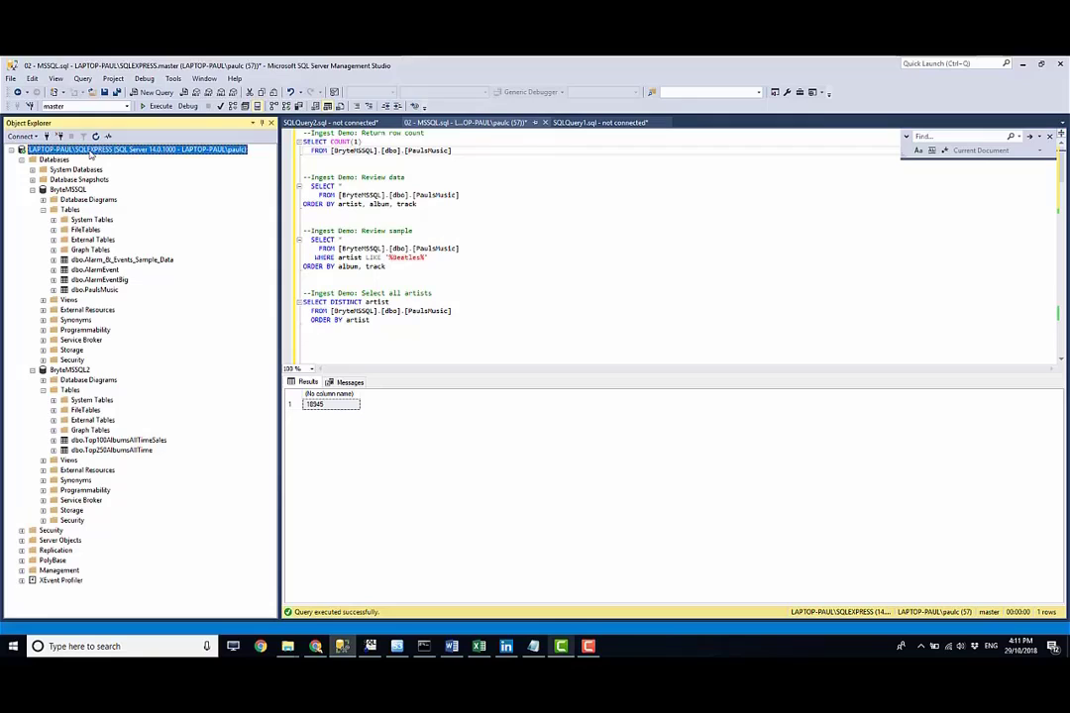
{"action": "left_click", "coordinate": [60, 190]}
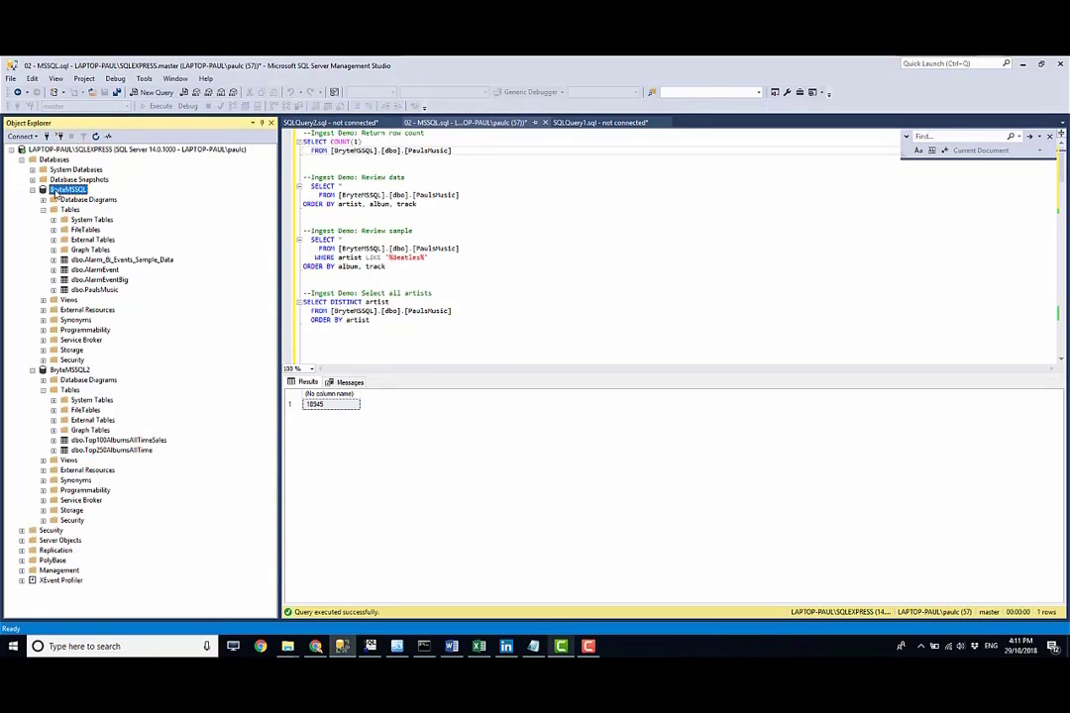
{"action": "left_click", "coordinate": [91, 290]}
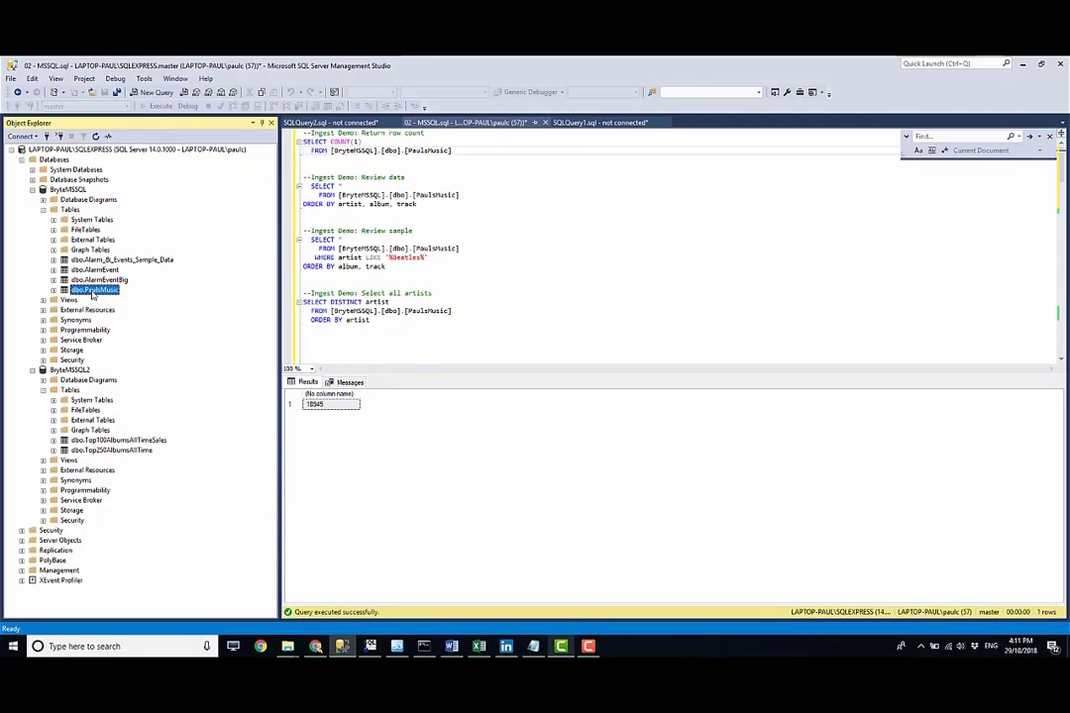
{"action": "left_click_drag", "start_coordinate": [453, 151], "coordinate": [299, 141]}
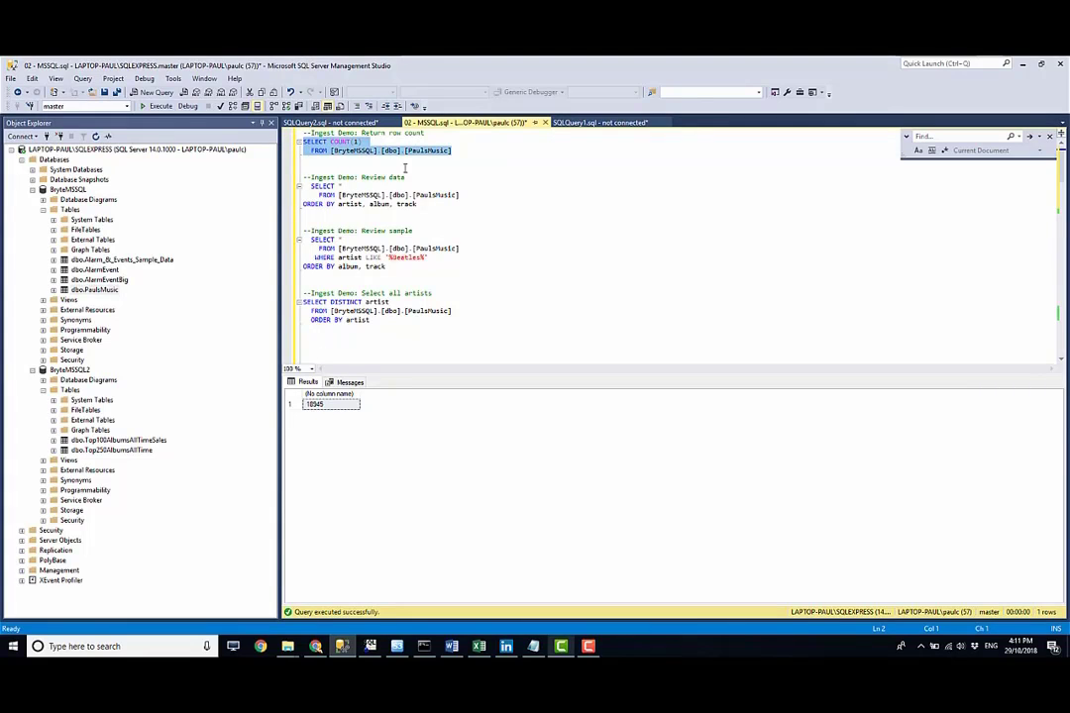
Run the "Review data" query on PaulsMusic, ordered by artist, album and track, and inspect a row's title
{"action": "left_click_drag", "start_coordinate": [417, 204], "coordinate": [300, 185]}
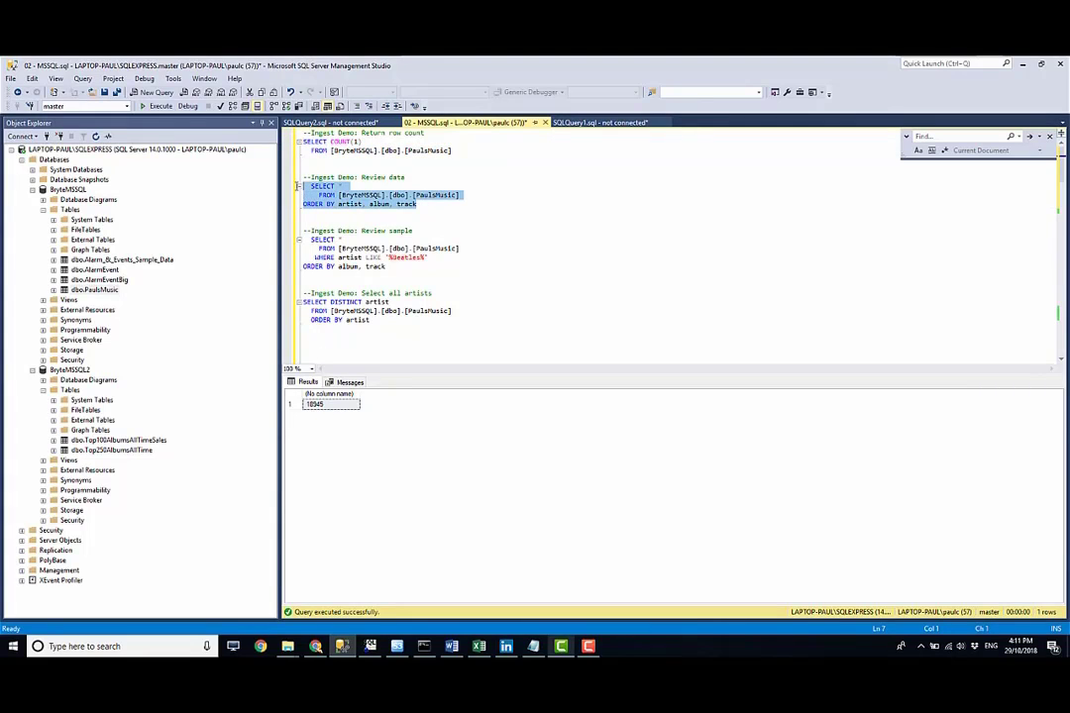
{"action": "key", "text": "F5"}
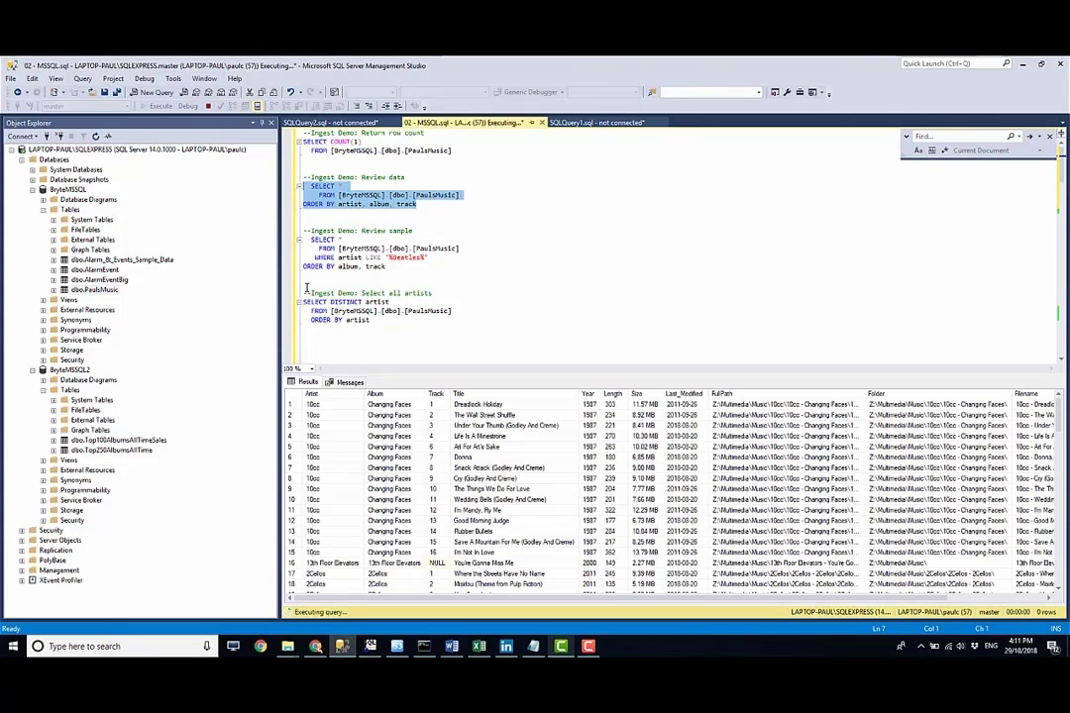
{"action": "left_click", "coordinate": [331, 448]}
{"action": "key", "text": "Right"}
{"action": "key", "text": "Right"}
{"action": "key", "text": "Right"}
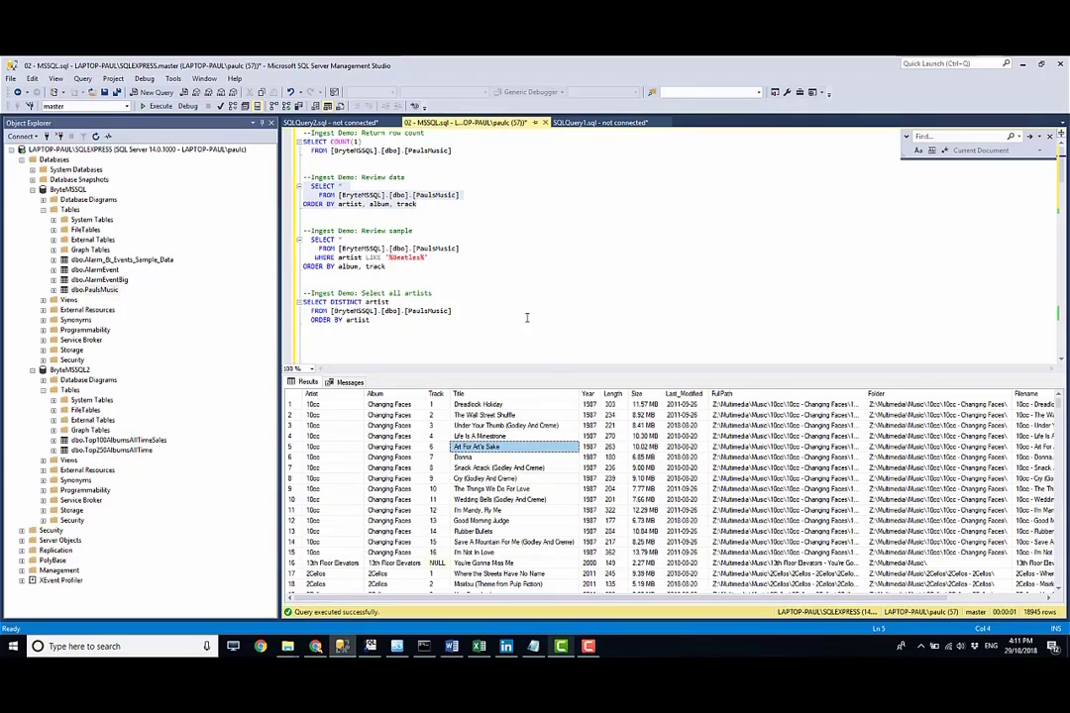
Run the "Review sample" query for artists like '%Beatles%' and browse the returned tracks and their sizes
{"action": "left_click_drag", "start_coordinate": [386, 266], "coordinate": [291, 240]}
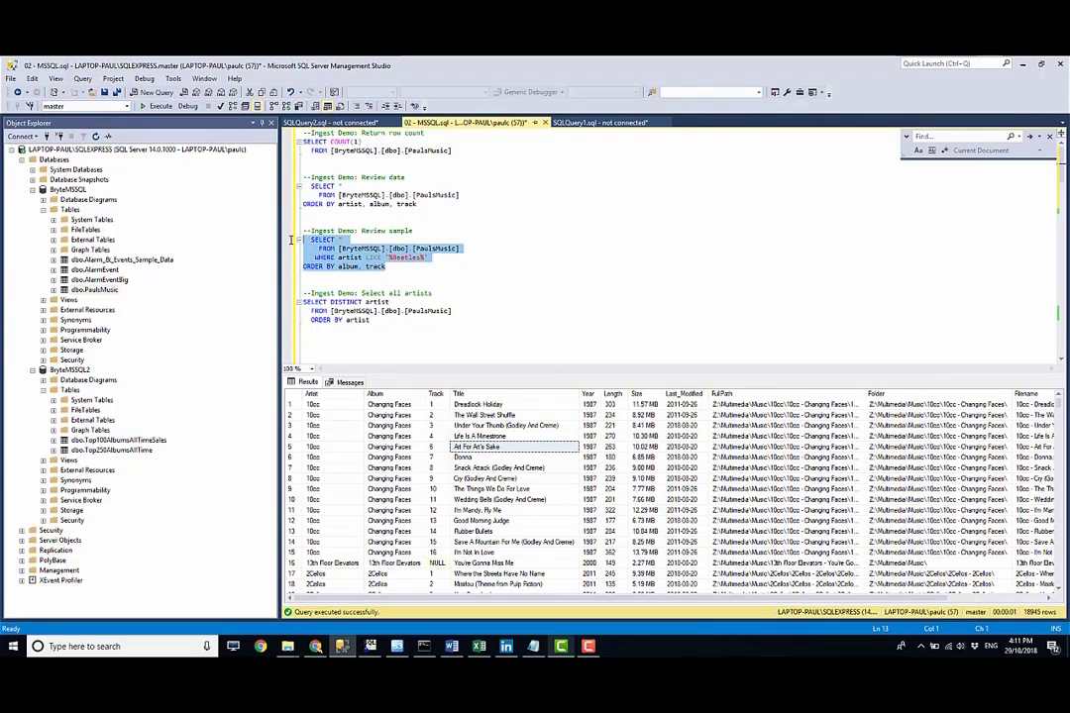
{"action": "key", "text": "F5"}
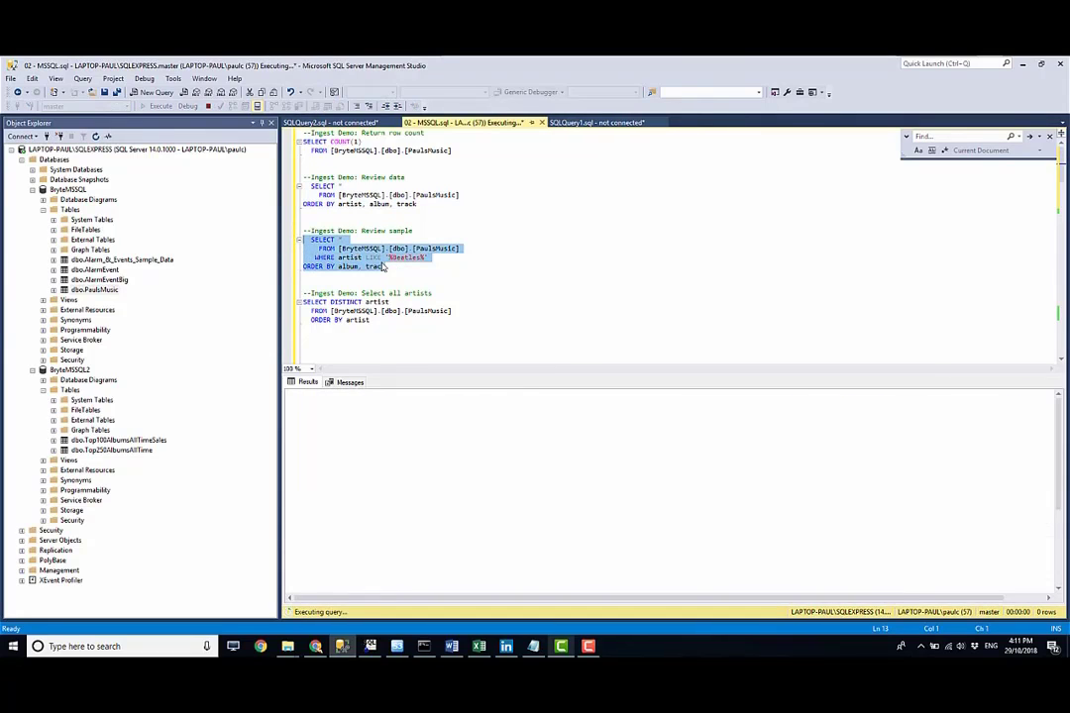
{"action": "left_click", "coordinate": [355, 437]}
{"action": "key", "text": "Left"}
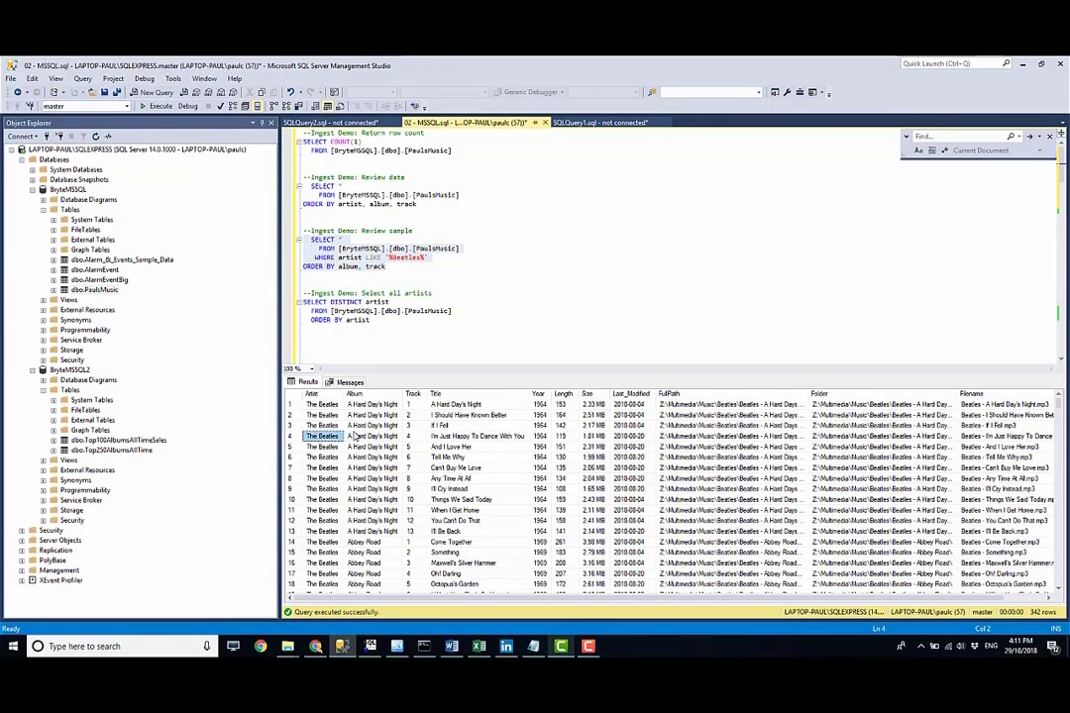
{"action": "key", "text": "Down"}
{"action": "key", "text": "Down"}
{"action": "key", "text": "Page_Down"}
{"action": "key", "text": "Page_Down"}
{"action": "key", "text": "Page_Down"}
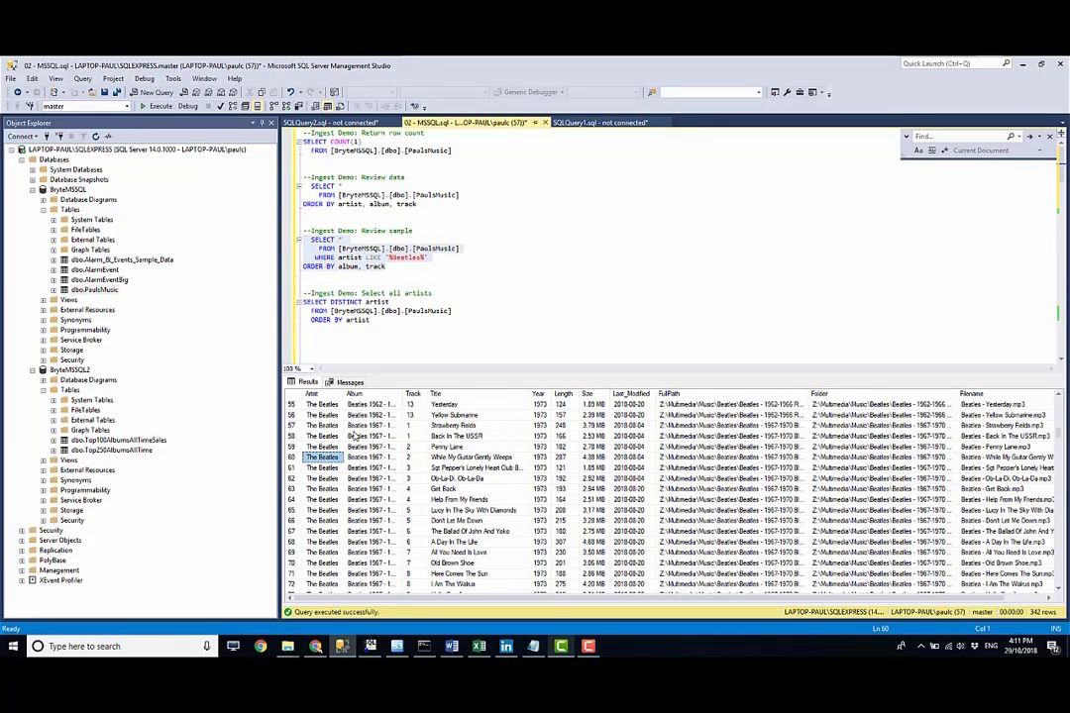
{"action": "left_click", "coordinate": [412, 445]}
{"action": "left_click", "coordinate": [517, 449]}
{"action": "left_click", "coordinate": [590, 415]}
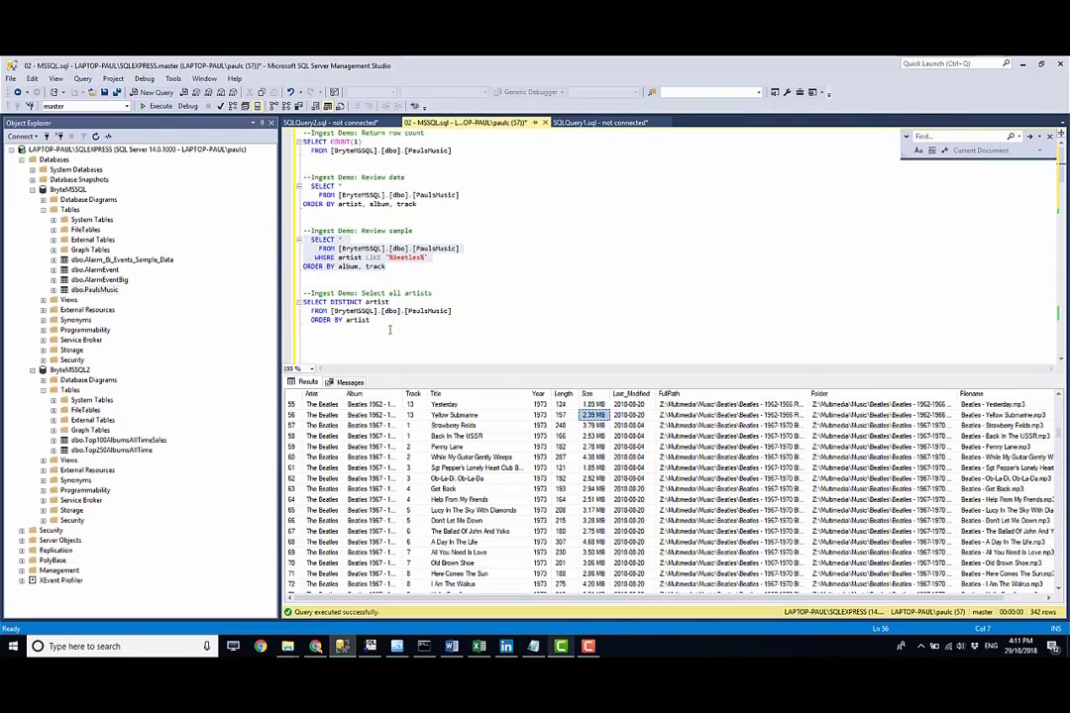
Run the "Select all artists" query for distinct artists in PaulsMusic and look through the list
{"action": "left_click_drag", "start_coordinate": [374, 321], "coordinate": [297, 301]}
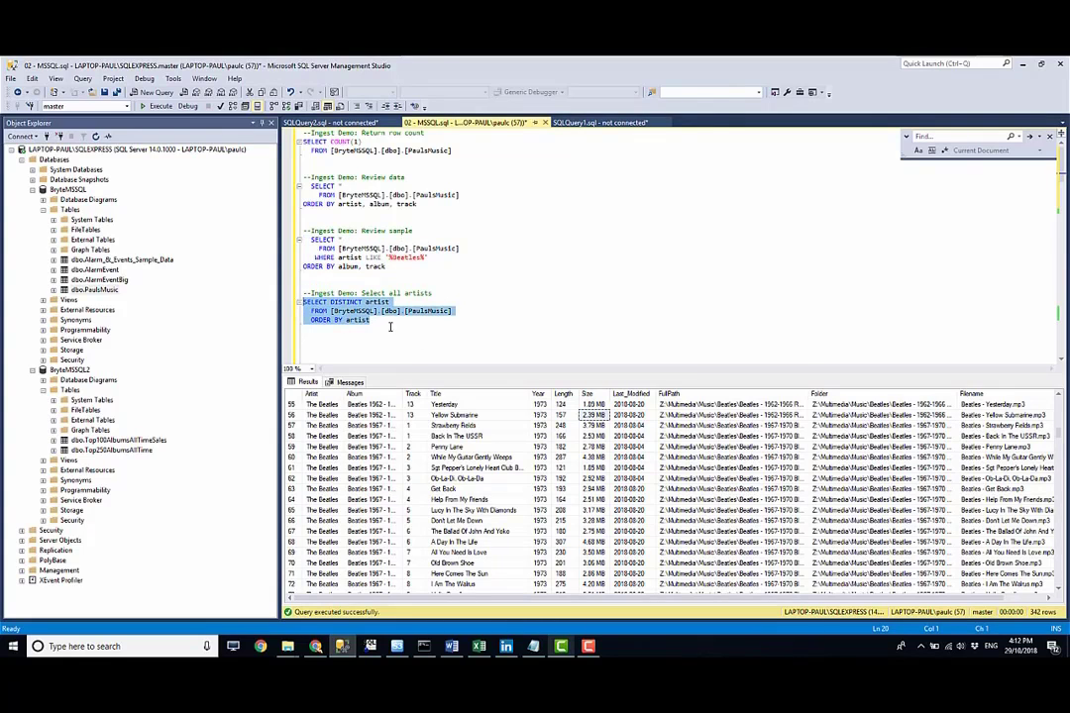
{"action": "key", "text": "F5"}
{"action": "left_click", "coordinate": [342, 467]}
{"action": "scroll", "coordinate": [342, 467], "scroll_direction": "down", "scroll_amount": 20}
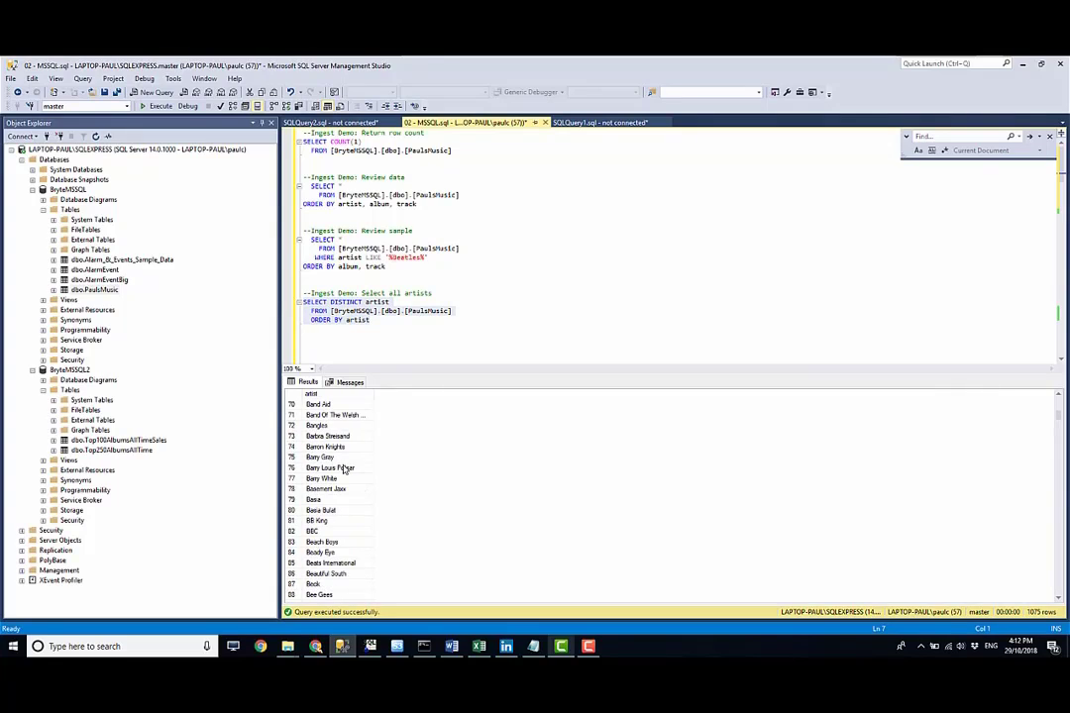
{"action": "scroll", "coordinate": [342, 468], "scroll_direction": "down", "scroll_amount": 9}
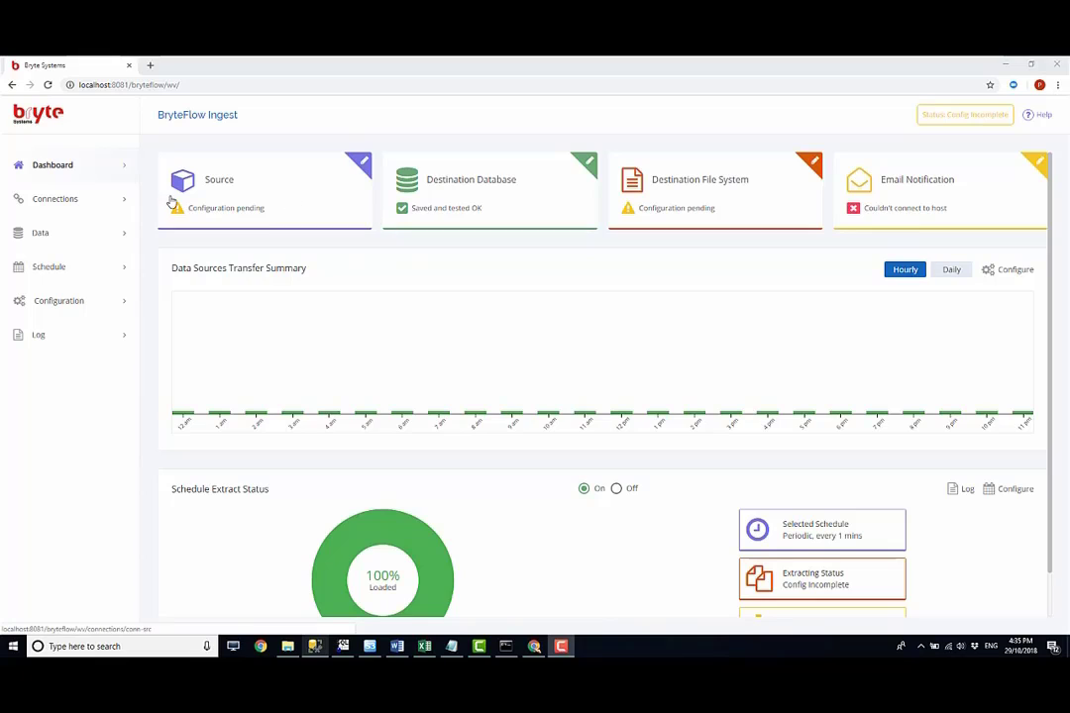
Switch to BryteFlow Ingest, review the source and destination file system connections, and select the PaulsMusic table in BryteMSSQL's dbo schema
{"action": "left_click", "coordinate": [70, 202]}
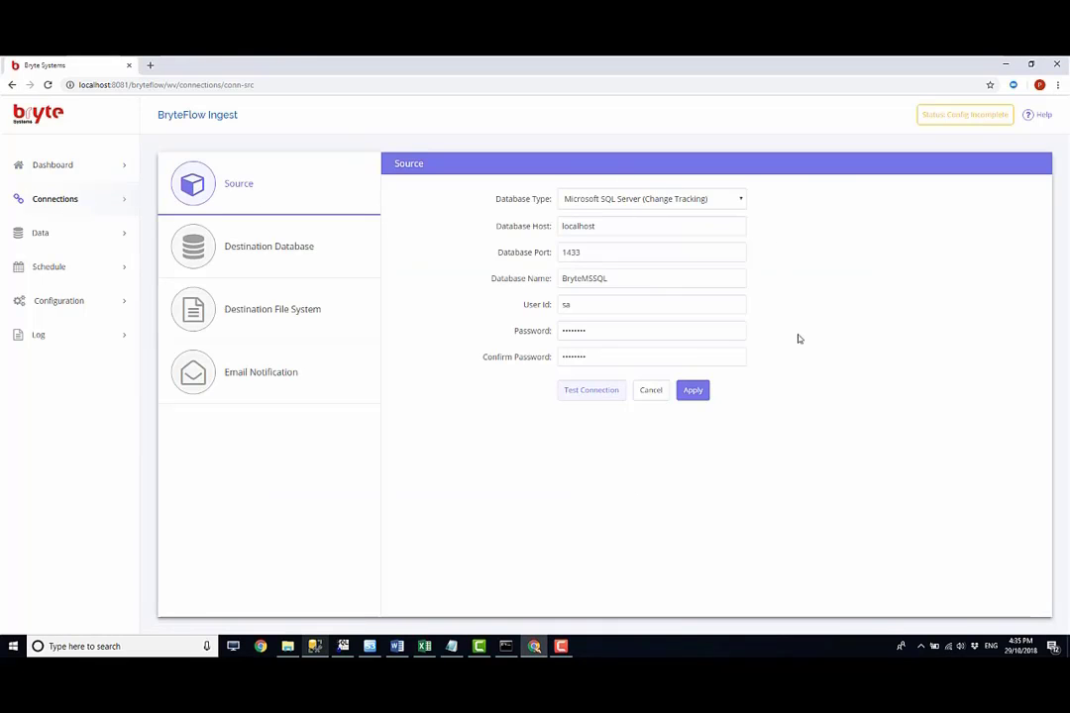
{"action": "left_click", "coordinate": [245, 317]}
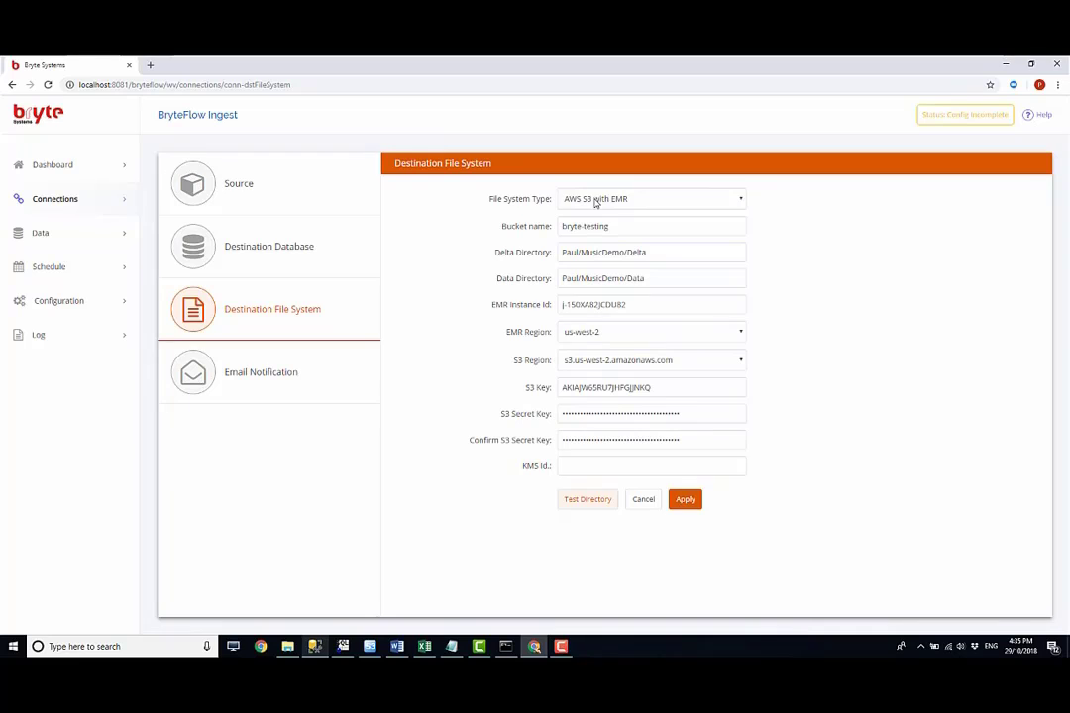
{"action": "left_click", "coordinate": [41, 234]}
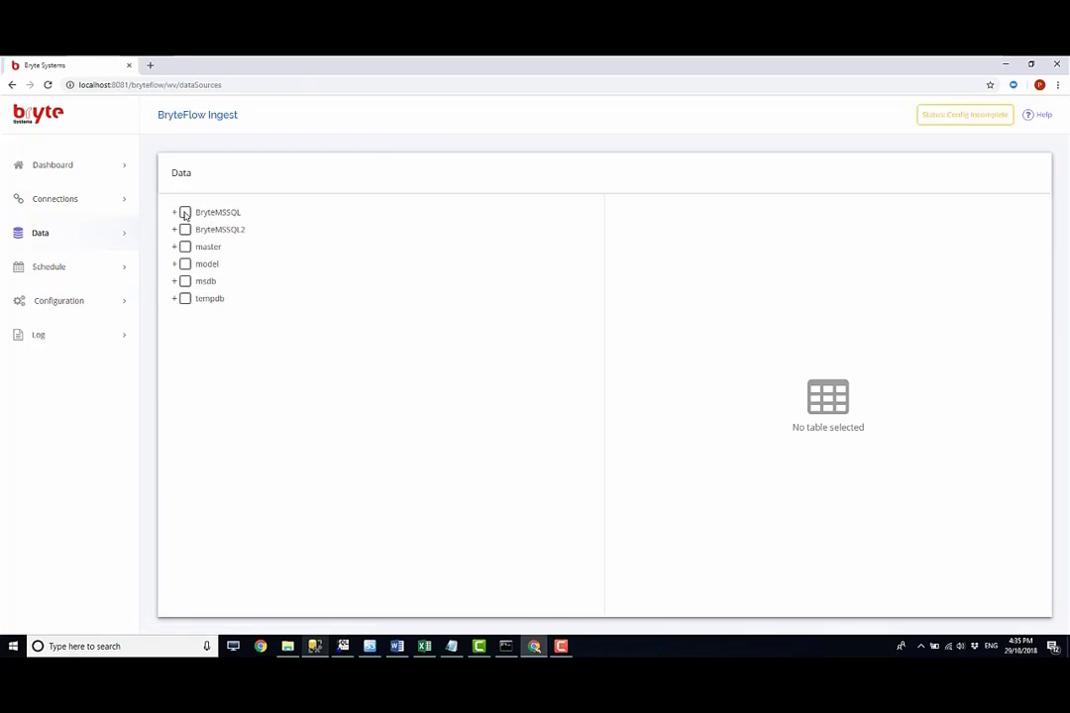
{"action": "left_click", "coordinate": [174, 213]}
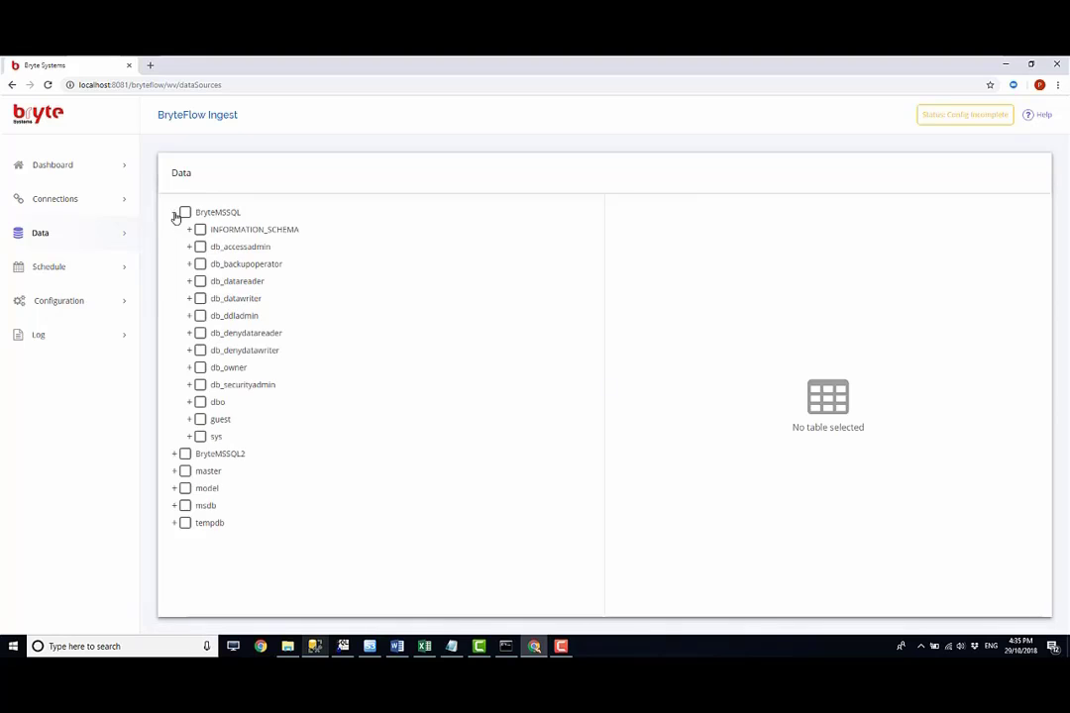
{"action": "left_click", "coordinate": [189, 402]}
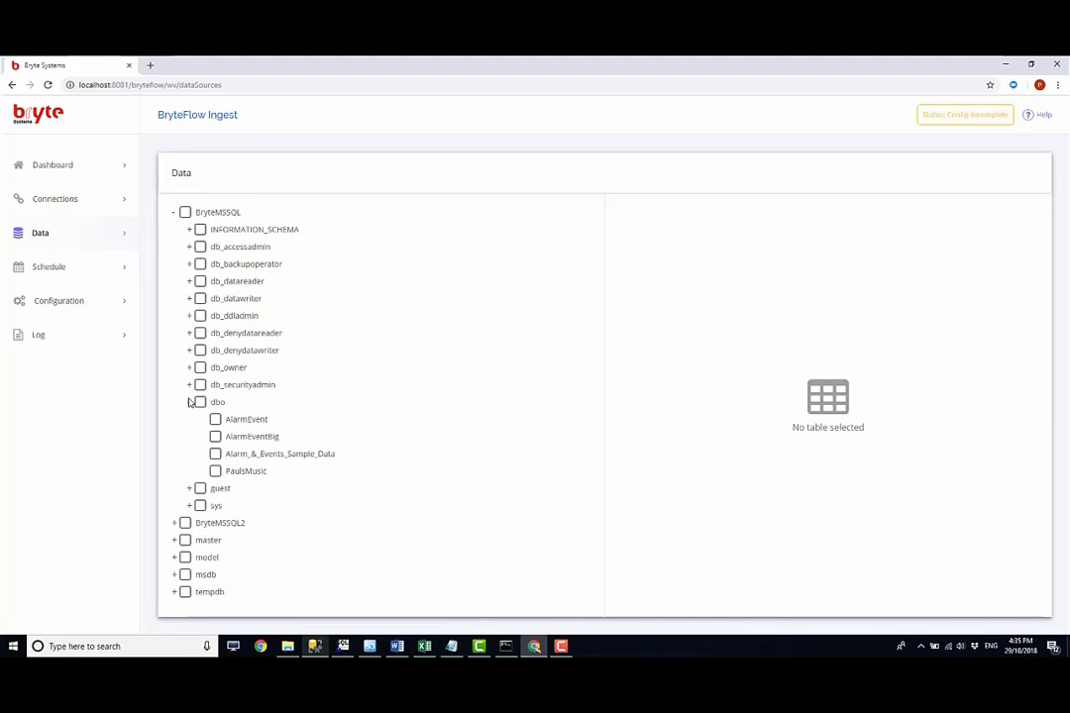
{"action": "left_click", "coordinate": [215, 472]}
{"action": "left_click", "coordinate": [245, 473]}
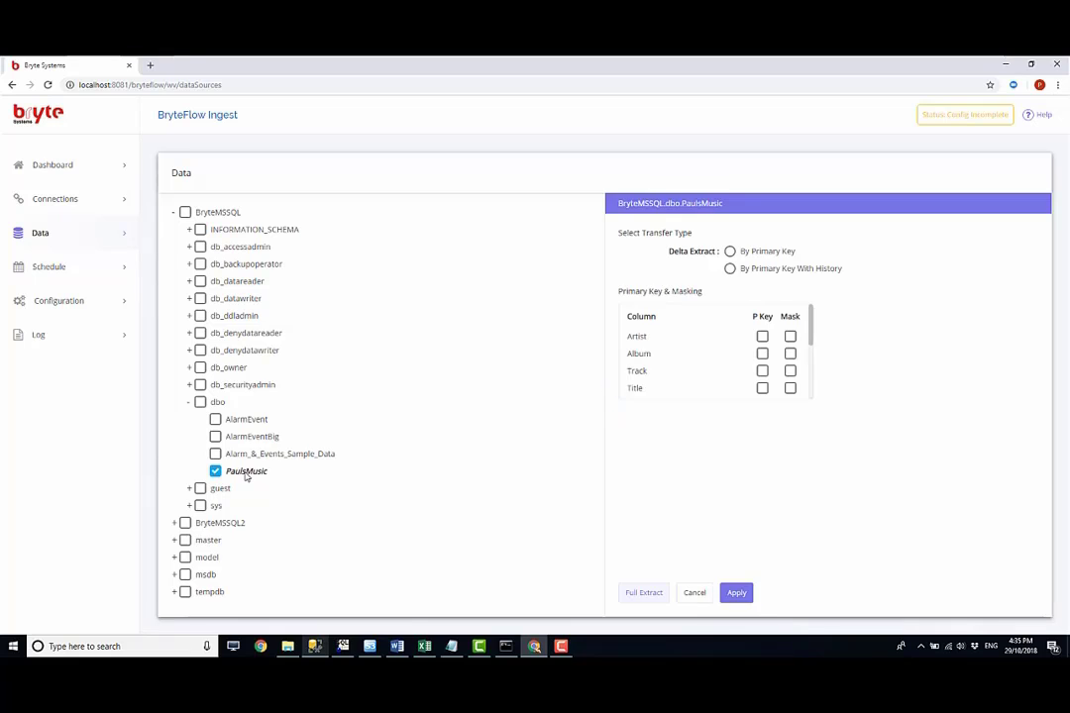
Set the PaulsMusic transfer type to By Primary Key With History with FullPath as primary key, and apply
{"action": "left_click", "coordinate": [730, 269]}
{"action": "left_click_drag", "start_coordinate": [813, 319], "coordinate": [814, 378]}
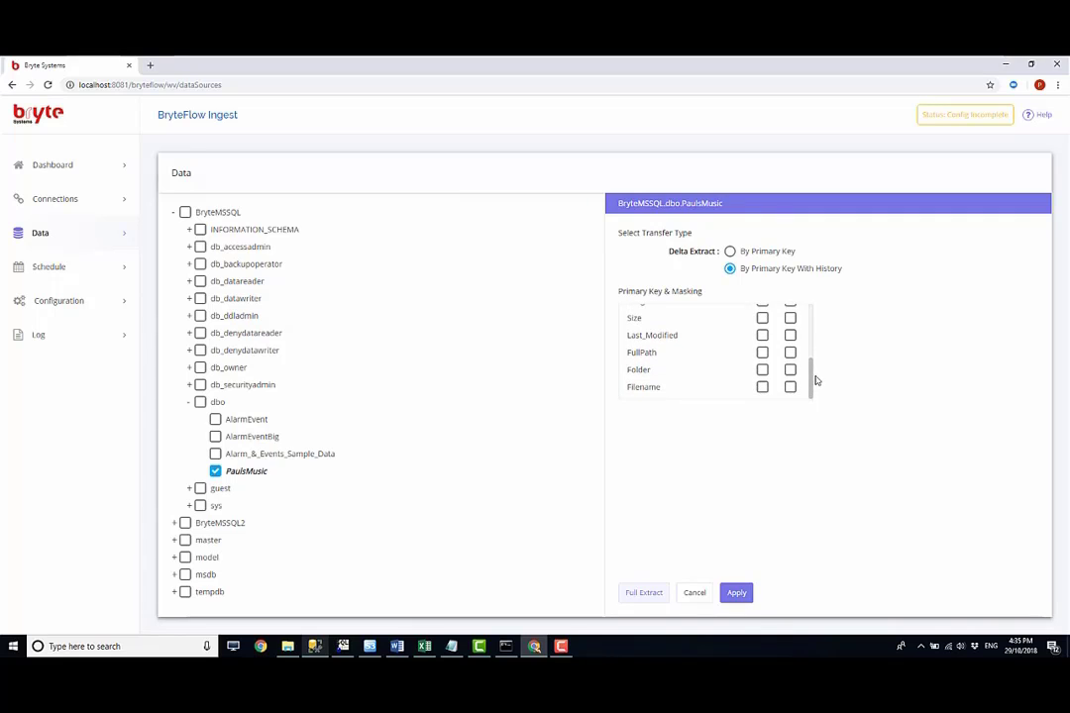
{"action": "left_click", "coordinate": [762, 353]}
{"action": "left_click", "coordinate": [738, 593]}
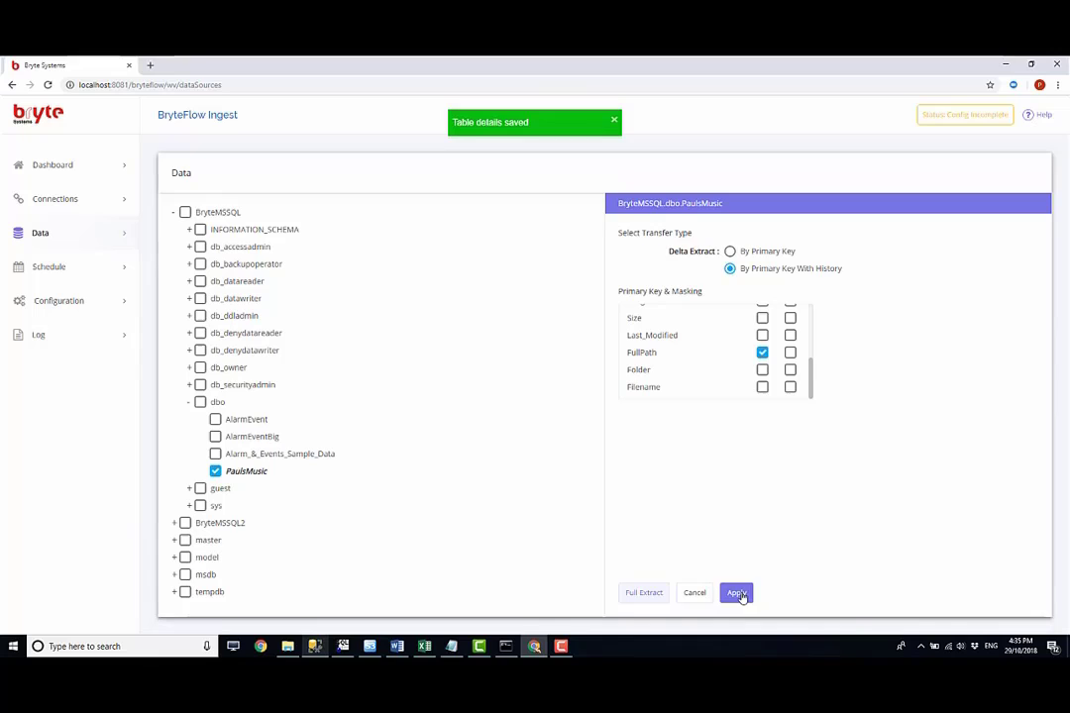
Request a full extract of the PaulsMusic table and sync new tables from the schedule settings
{"action": "left_click", "coordinate": [644, 593]}
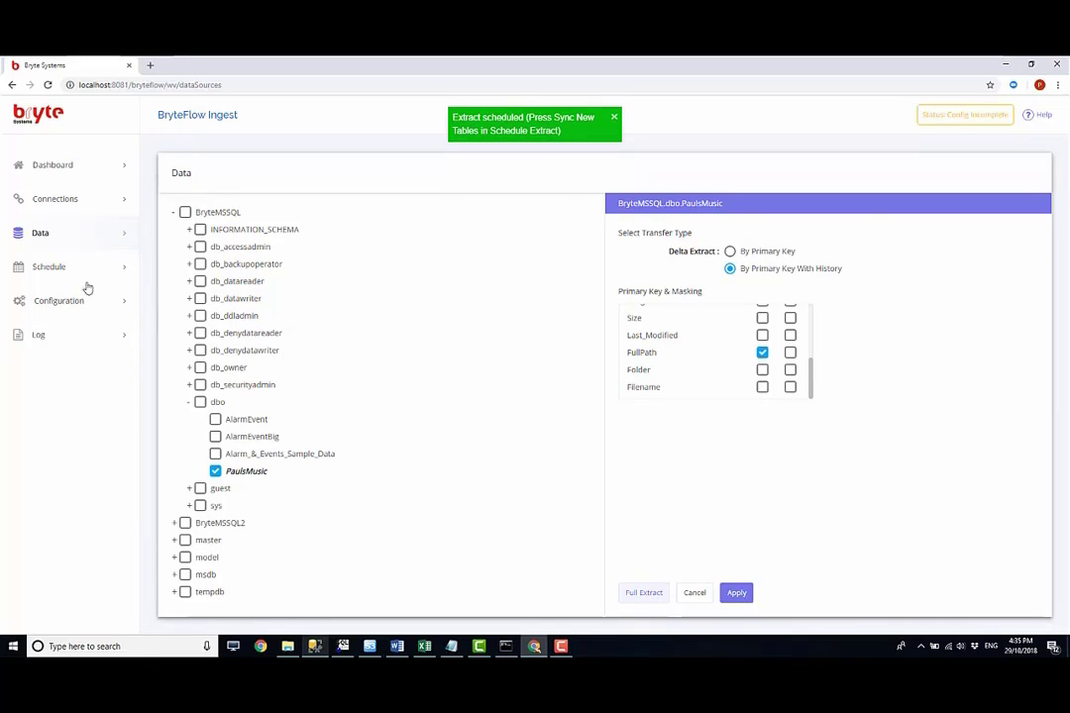
{"action": "left_click", "coordinate": [47, 268]}
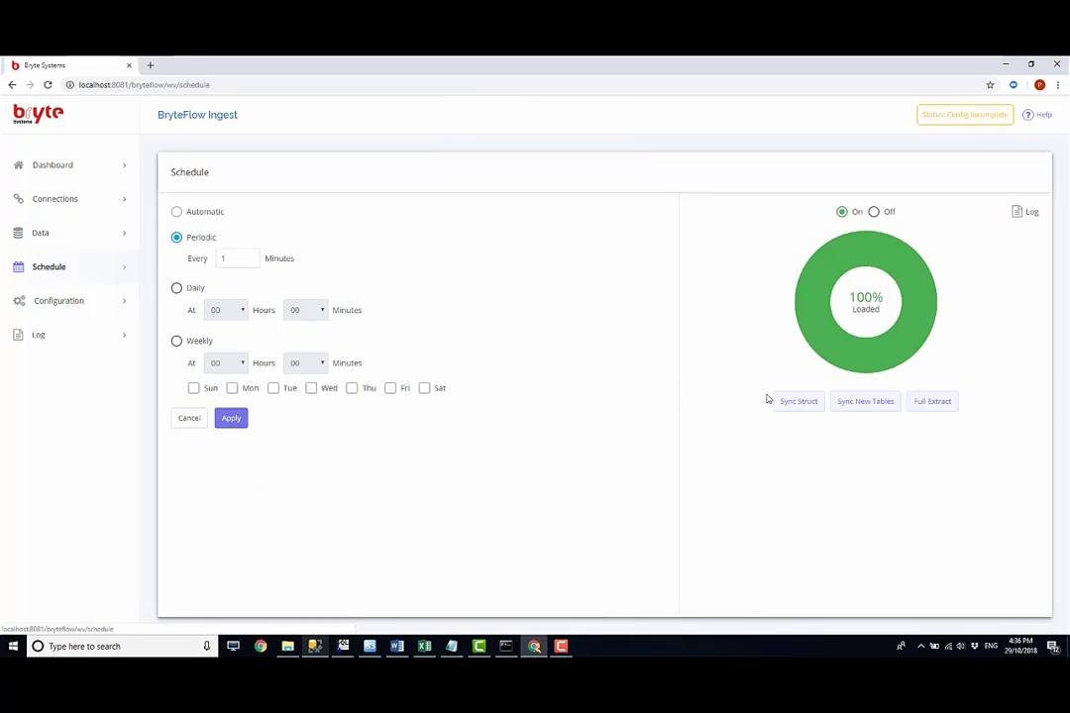
{"action": "left_click", "coordinate": [863, 404]}
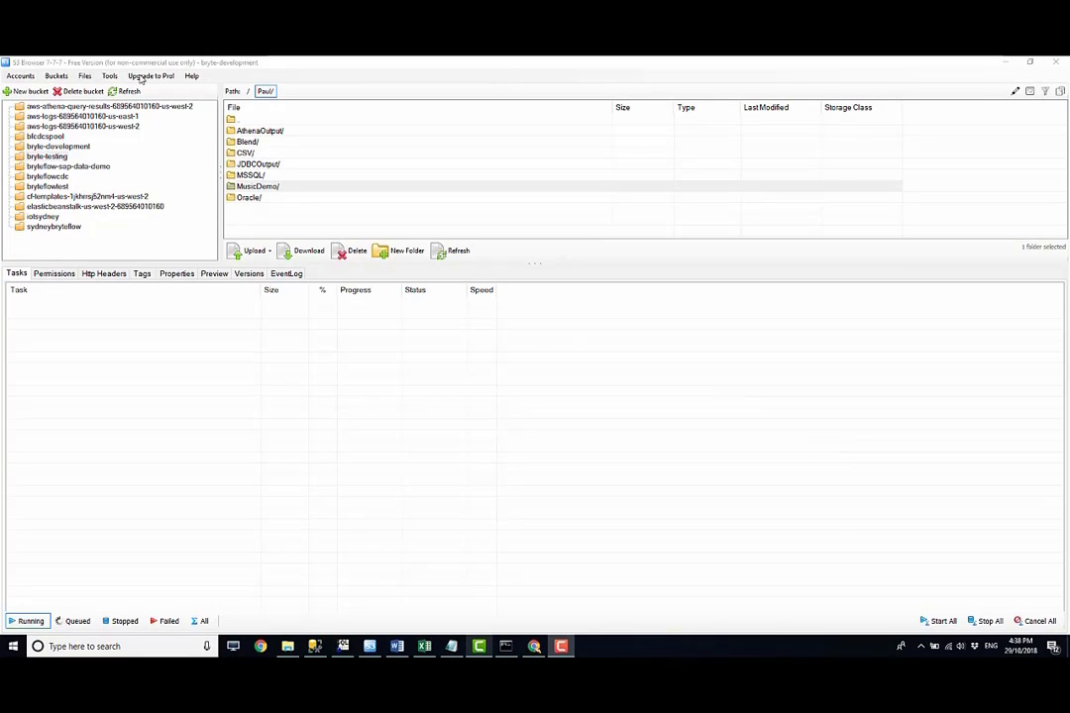
In S3 Browser, open MusicDemo/Data/BRYTEMSSQL_DBO_PAULSMUSIC and its timestamped subfolder to inspect the extracted files
{"action": "double_click", "coordinate": [259, 187]}
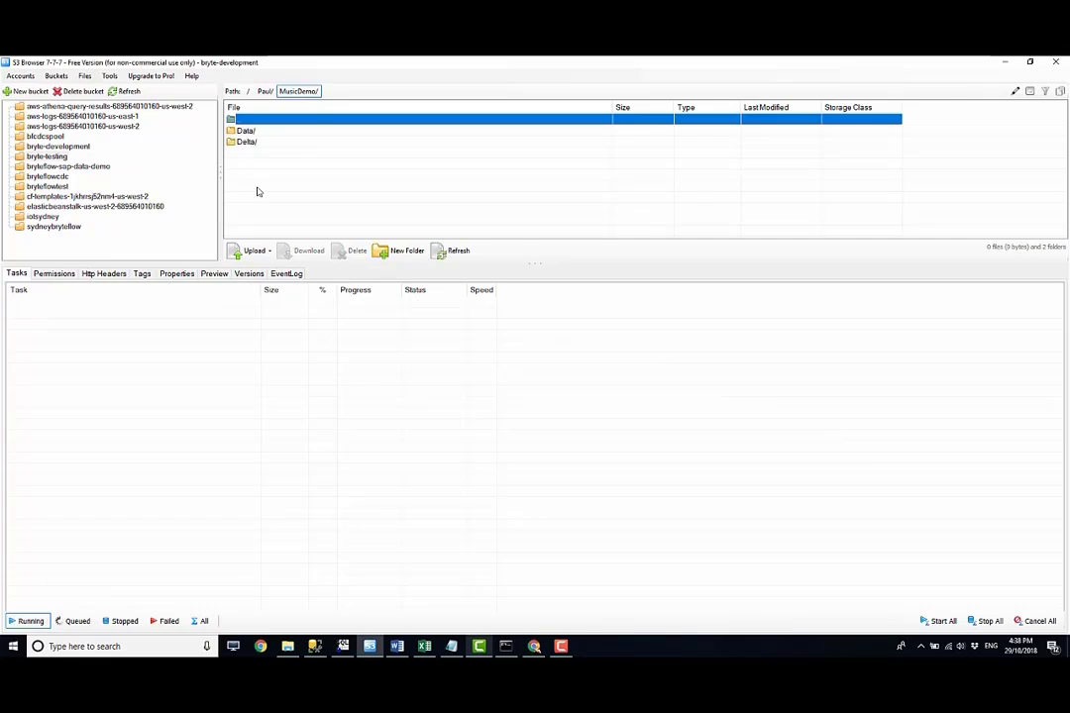
{"action": "double_click", "coordinate": [246, 132]}
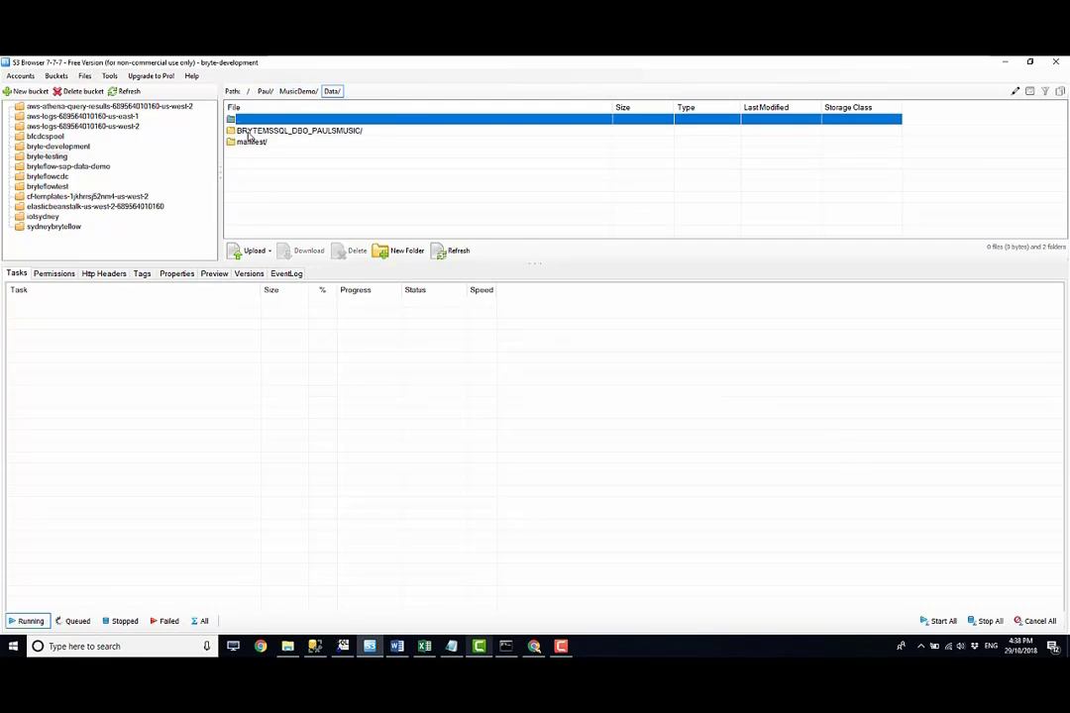
{"action": "double_click", "coordinate": [328, 133]}
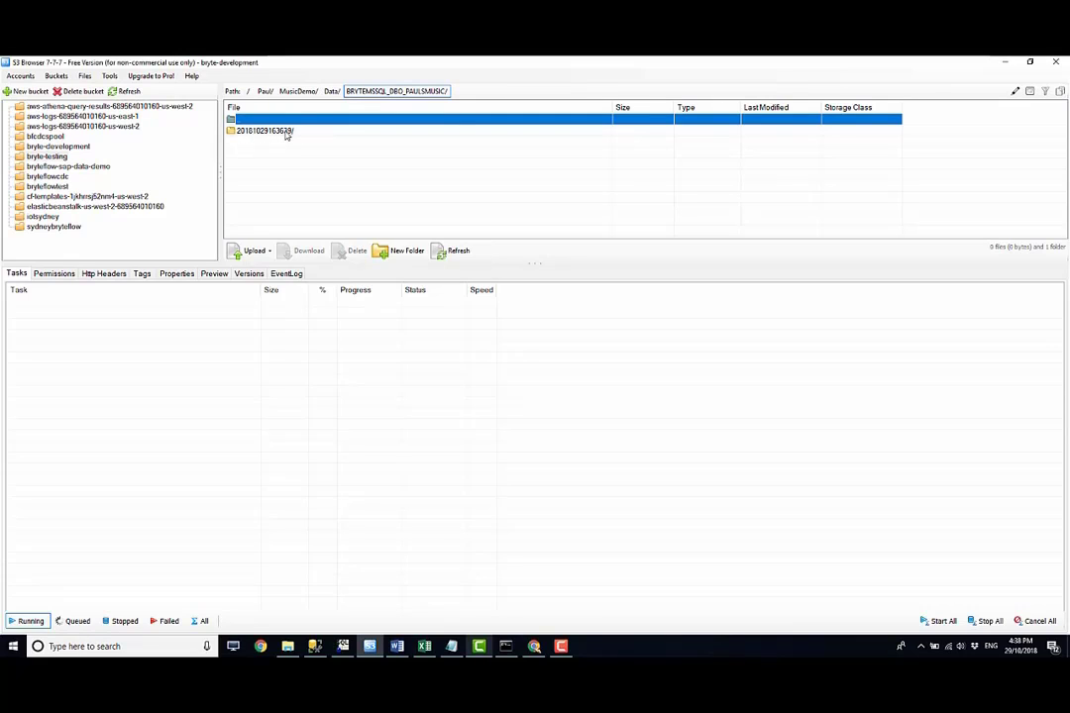
{"action": "double_click", "coordinate": [285, 131]}
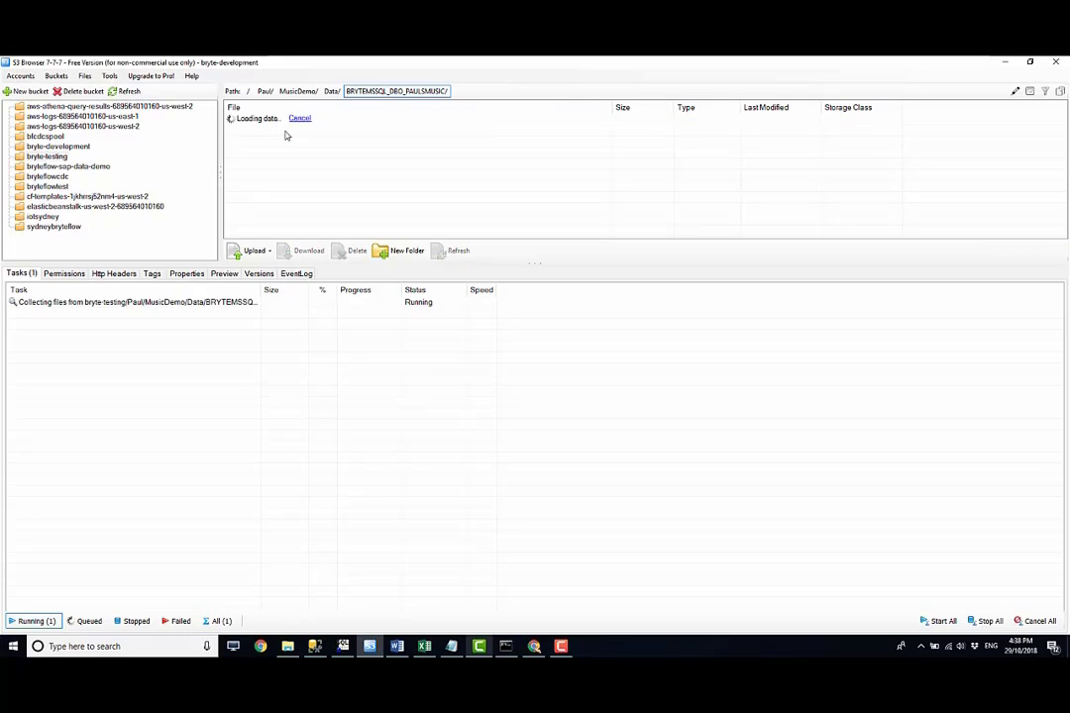
{"action": "left_click", "coordinate": [262, 141]}
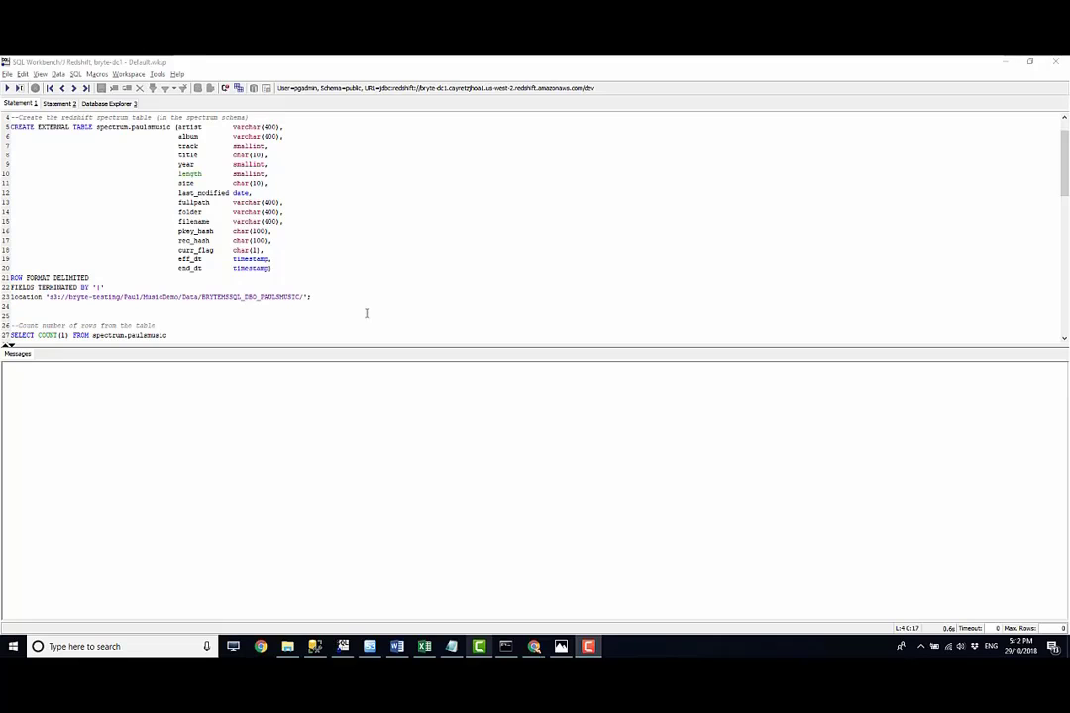
In SQL Workbench/J, review the location, timestamp and curr_flag lines and run the CREATE EXTERNAL TABLE statement for spectrum.paulsmusic
{"action": "left_click_drag", "start_coordinate": [330, 296], "coordinate": [8, 297]}
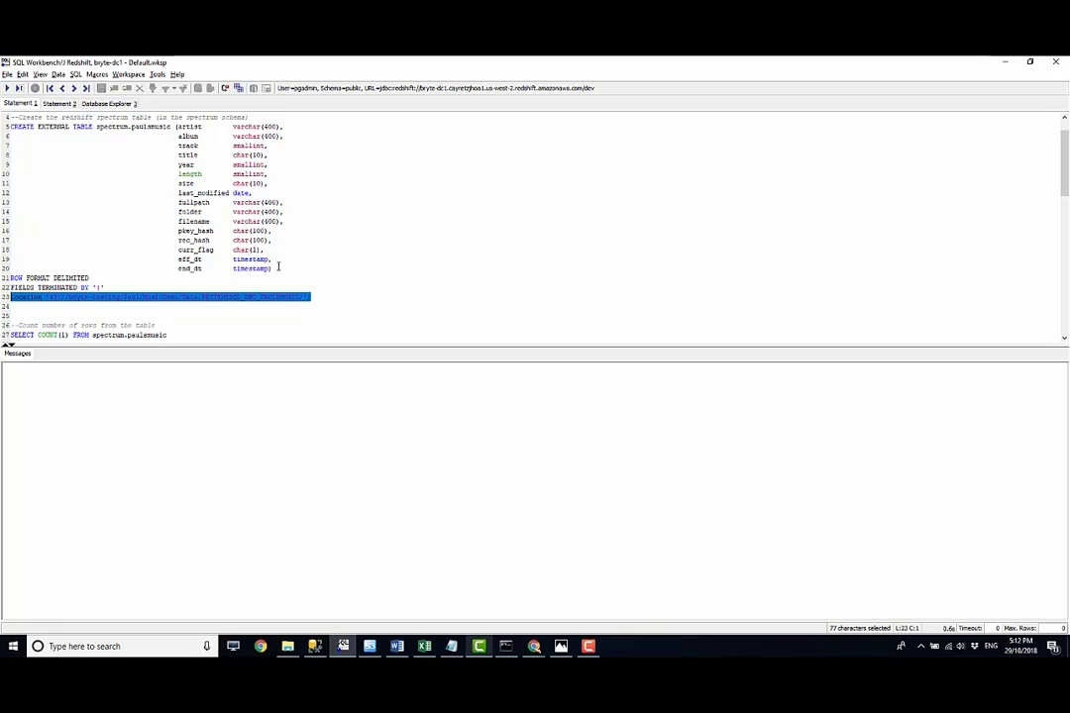
{"action": "left_click_drag", "start_coordinate": [274, 269], "coordinate": [8, 259]}
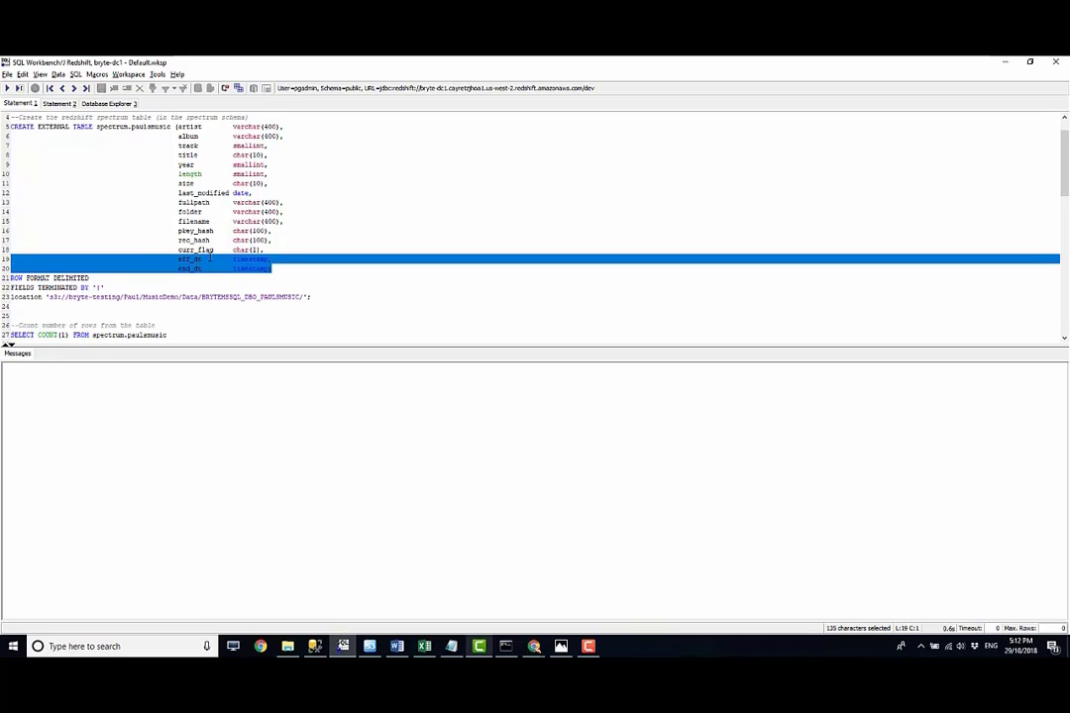
{"action": "left_click_drag", "start_coordinate": [263, 250], "coordinate": [178, 250]}
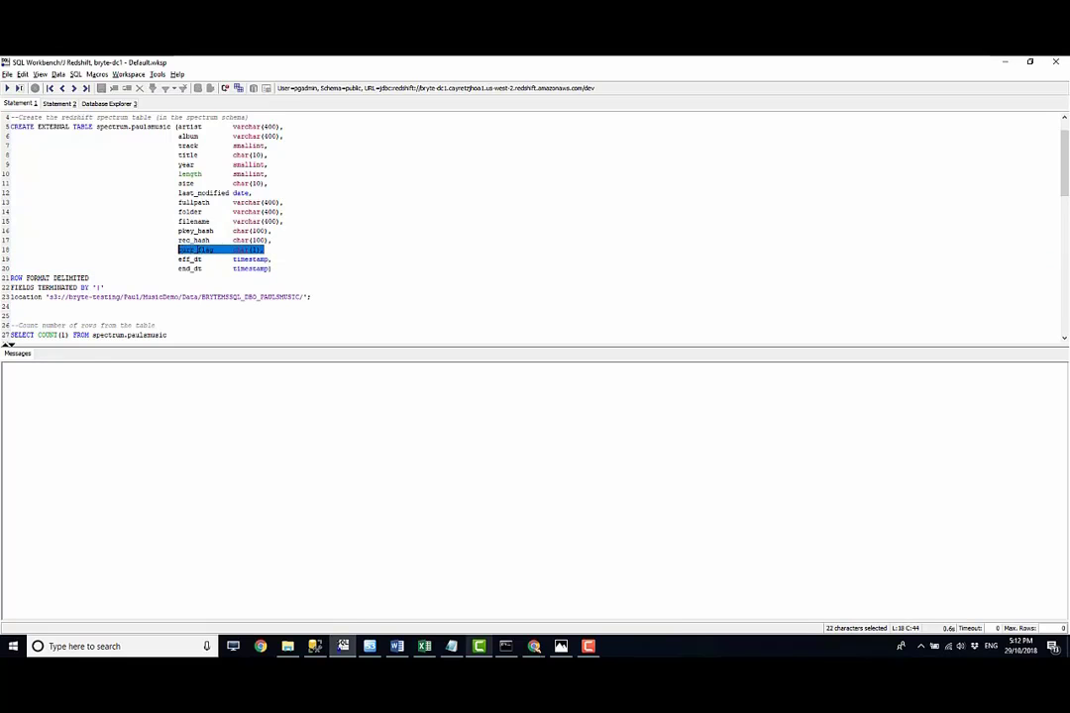
{"action": "left_click_drag", "start_coordinate": [311, 297], "coordinate": [8, 127]}
{"action": "left_click", "coordinate": [7, 88]}
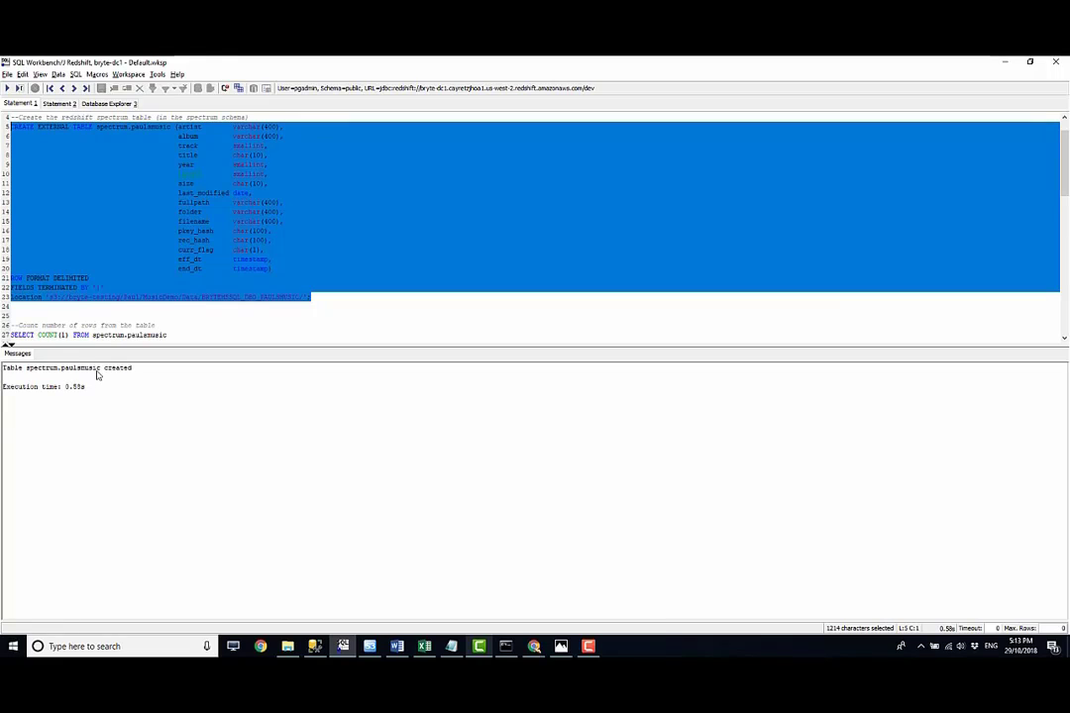
Run the SELECT COUNT(1) query on spectrum.paulsmusic
{"action": "scroll", "coordinate": [117, 287], "scroll_direction": "down", "scroll_amount": 2}
{"action": "left_click", "coordinate": [171, 279]}
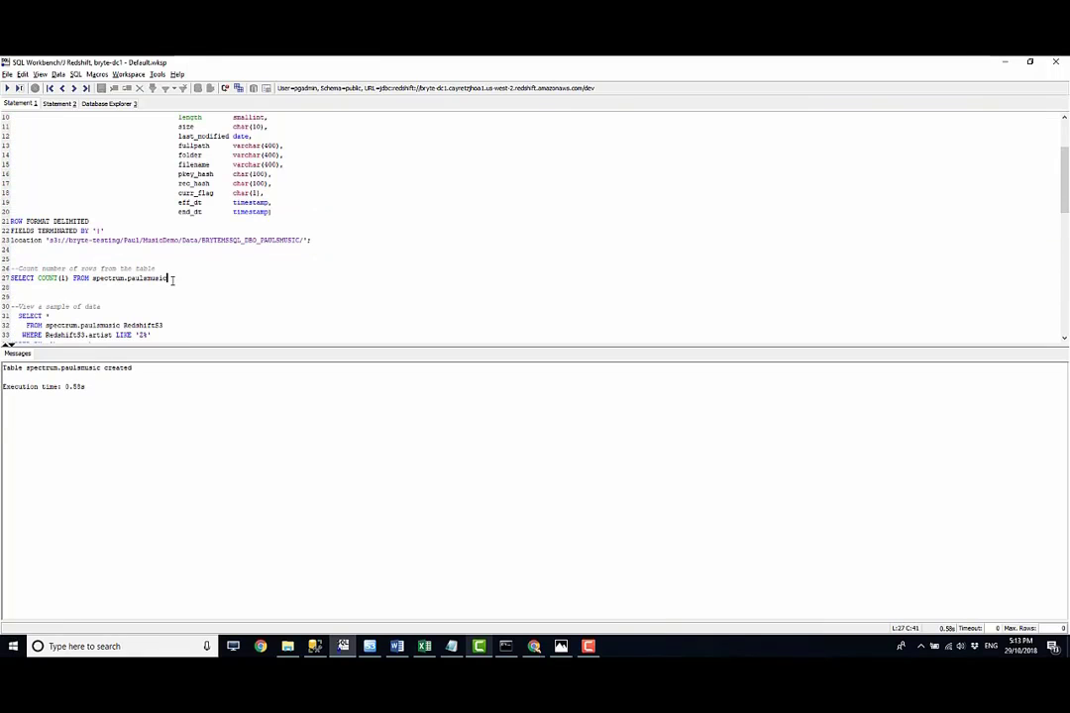
{"action": "key", "text": "shift+Home"}
{"action": "left_click", "coordinate": [7, 88]}
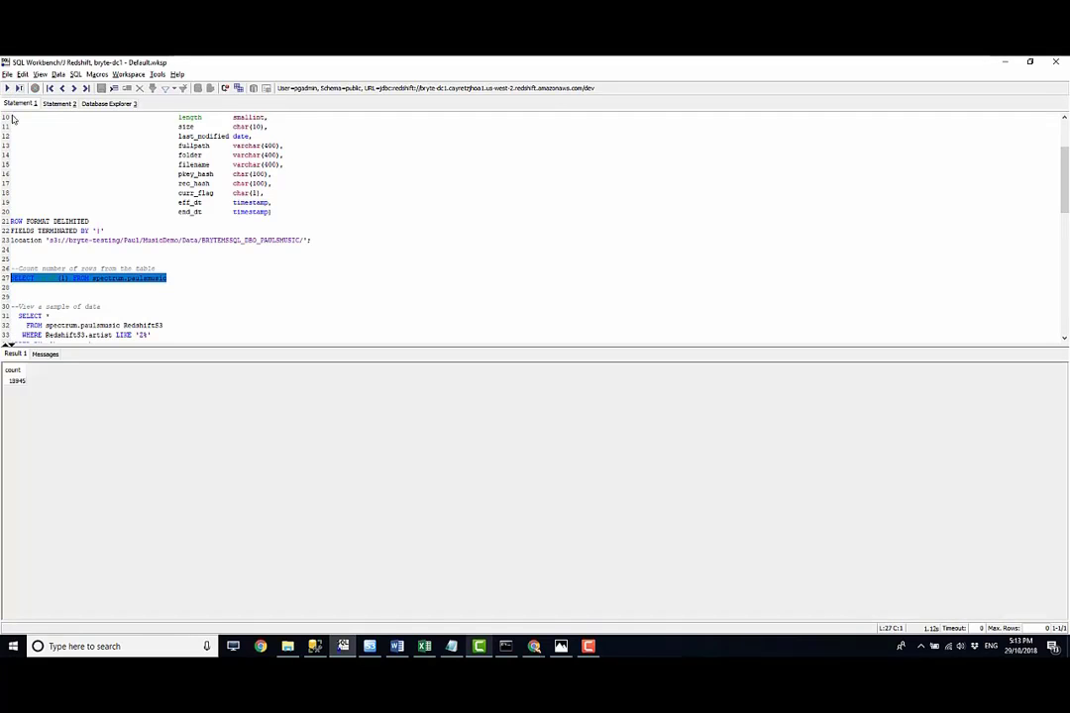
Run the sample query on spectrum.paulsmusic for artists LIKE 'Z%' ordered by album and track, and view the result through its last columns
{"action": "scroll", "coordinate": [111, 302], "scroll_direction": "down", "scroll_amount": 2}
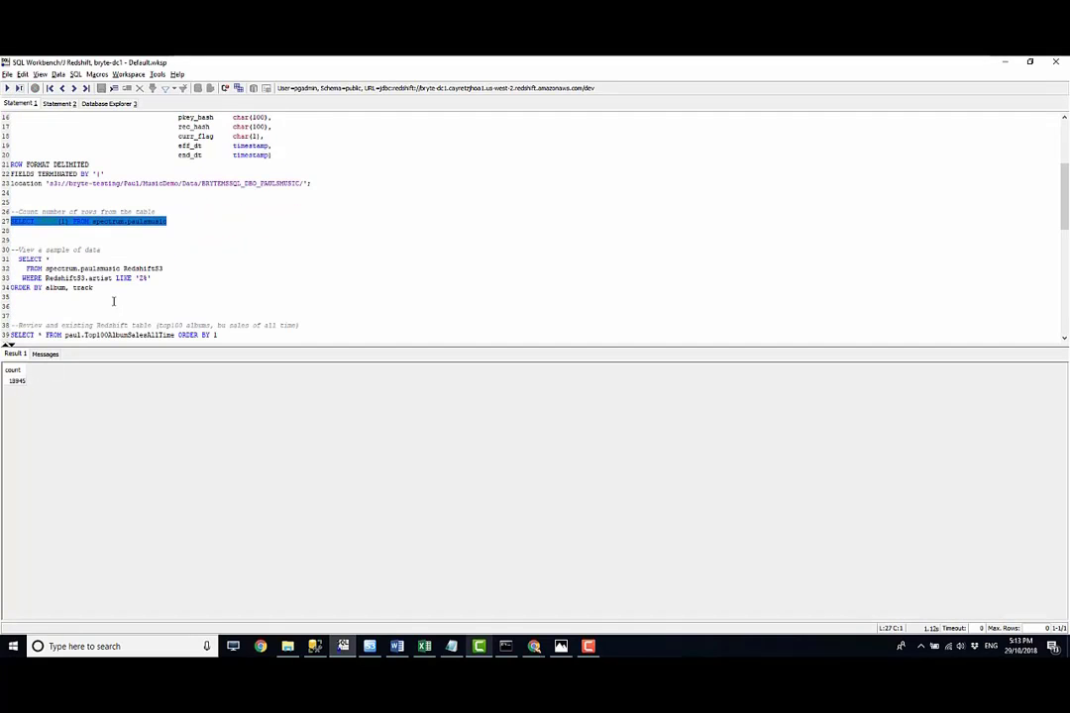
{"action": "left_click_drag", "start_coordinate": [103, 287], "coordinate": [4, 260]}
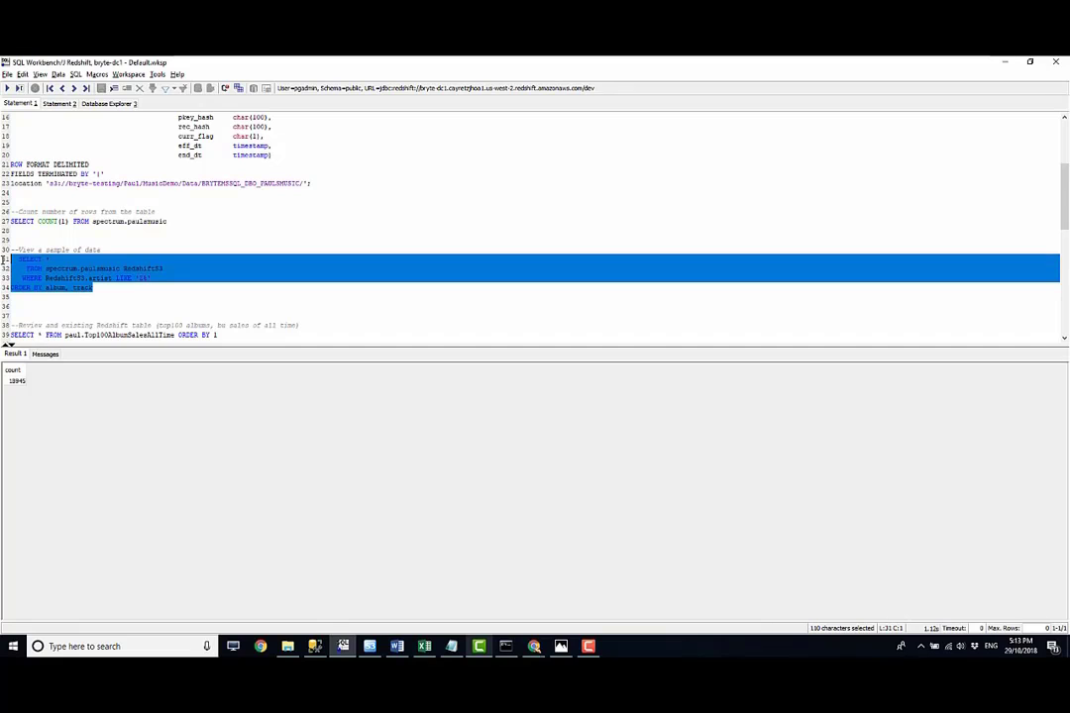
{"action": "left_click", "coordinate": [7, 87]}
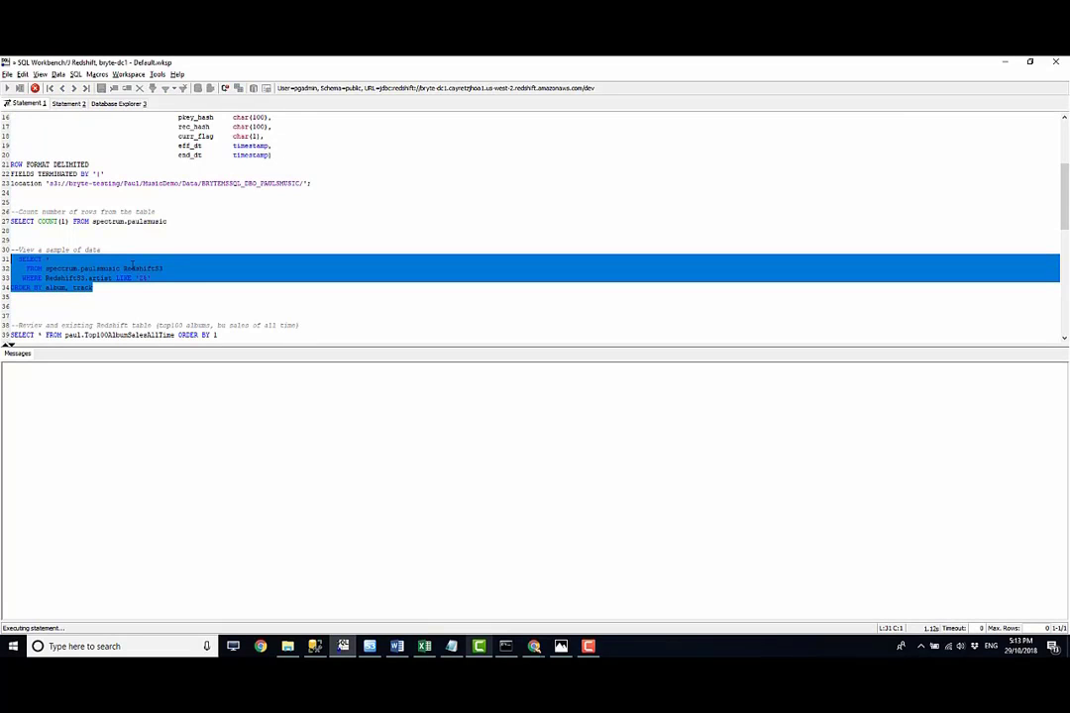
{"action": "left_click", "coordinate": [326, 426]}
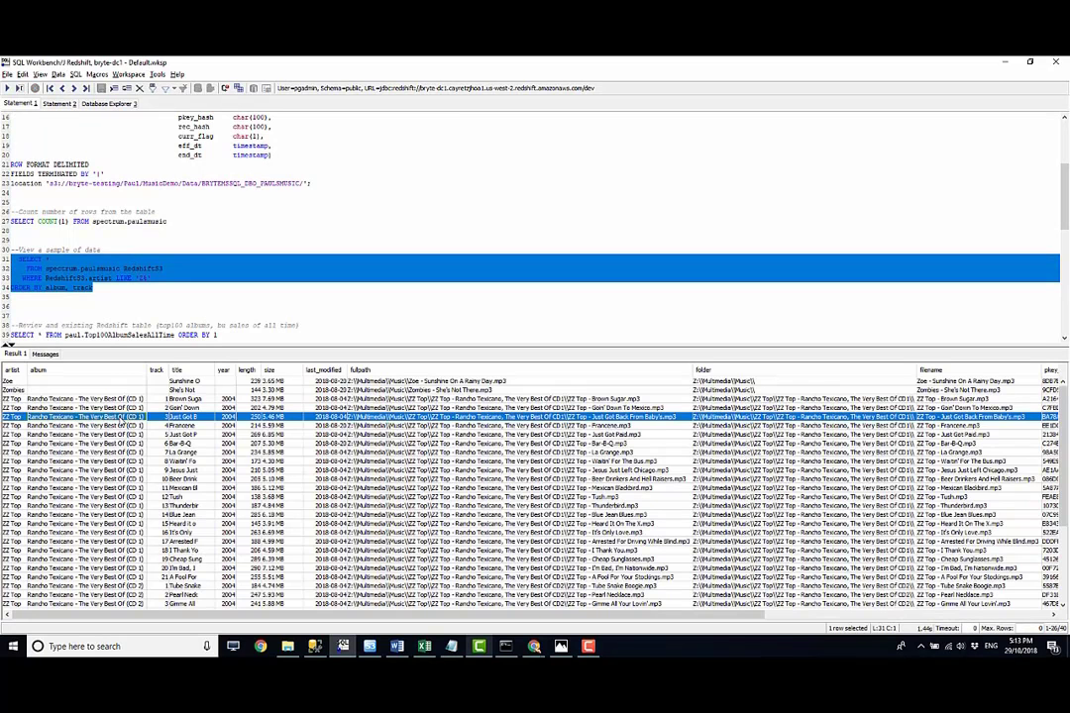
{"action": "key", "text": "End"}
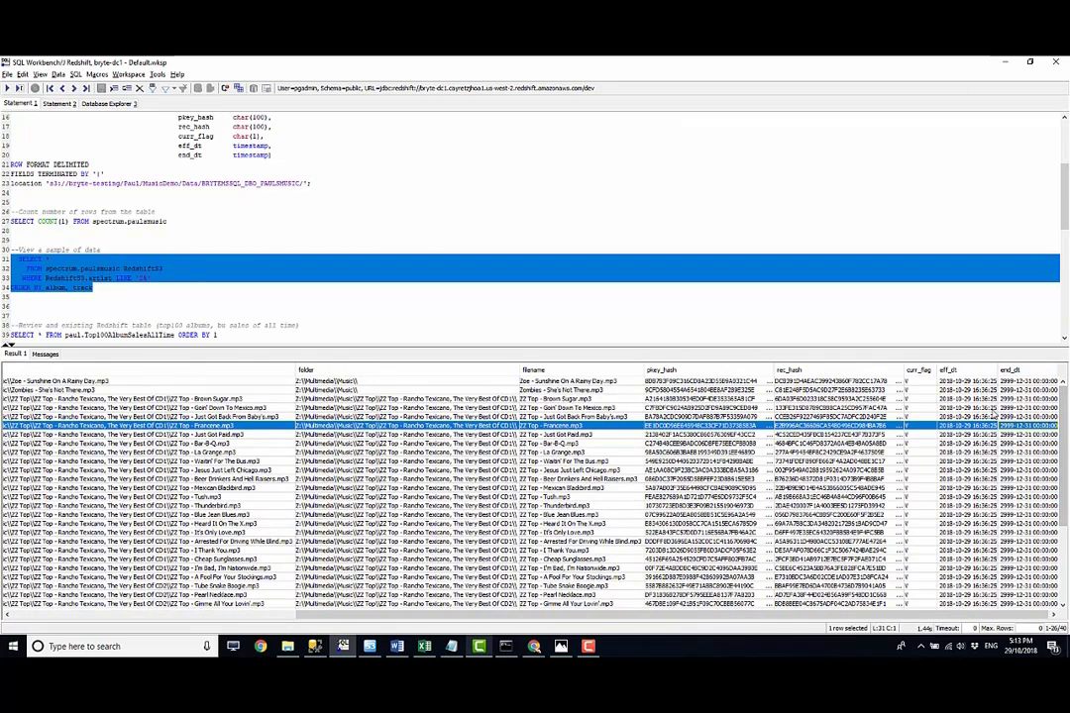
Run the SELECT * query on the existing Redshift table paul.Top100AlbumSalesAllTime, ordered by the first column
{"action": "left_click", "coordinate": [116, 286]}
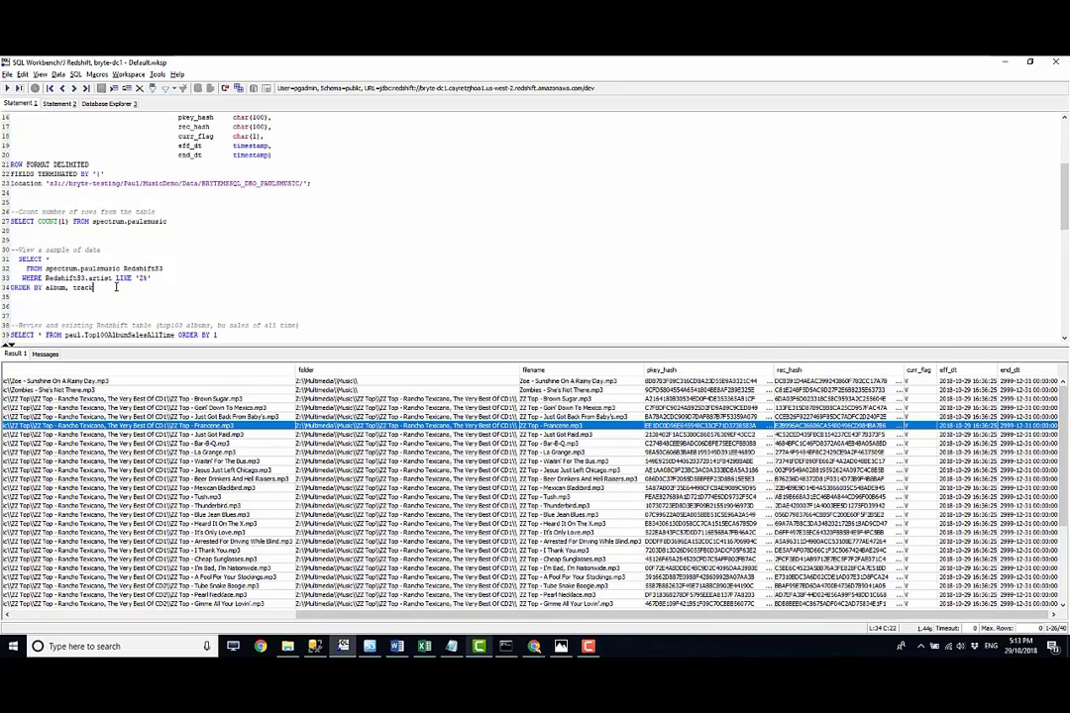
{"action": "scroll", "coordinate": [116, 286], "scroll_direction": "down", "scroll_amount": 1}
{"action": "scroll", "coordinate": [116, 286], "scroll_direction": "down", "scroll_amount": 1}
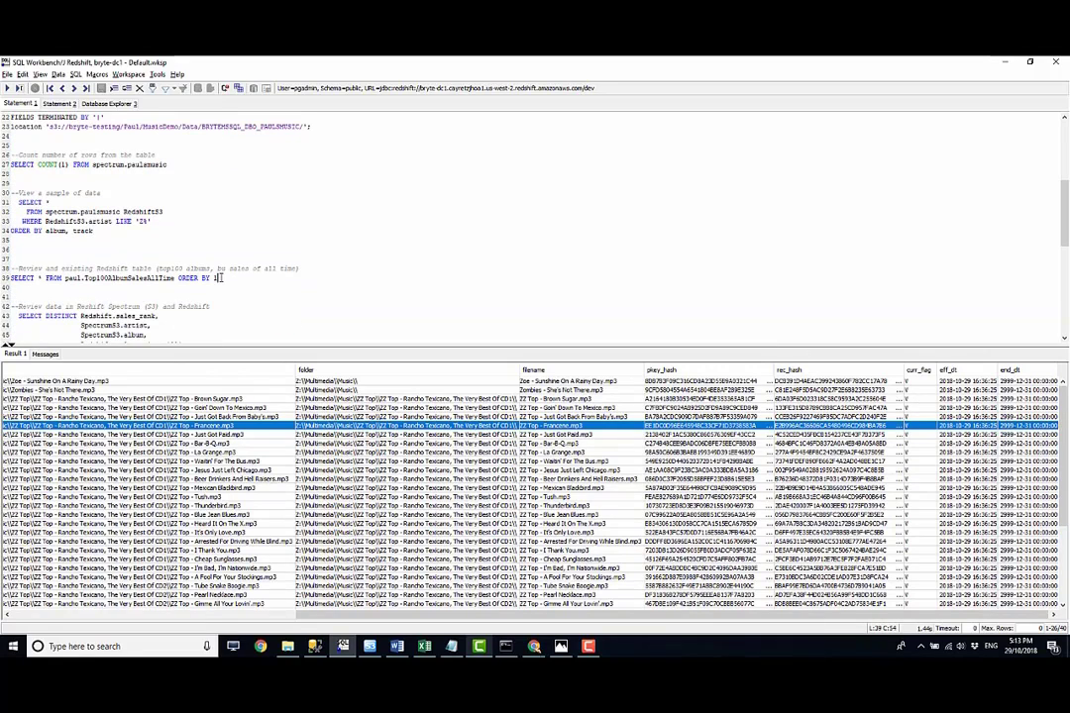
{"action": "left_click_drag", "start_coordinate": [222, 279], "coordinate": [10, 278]}
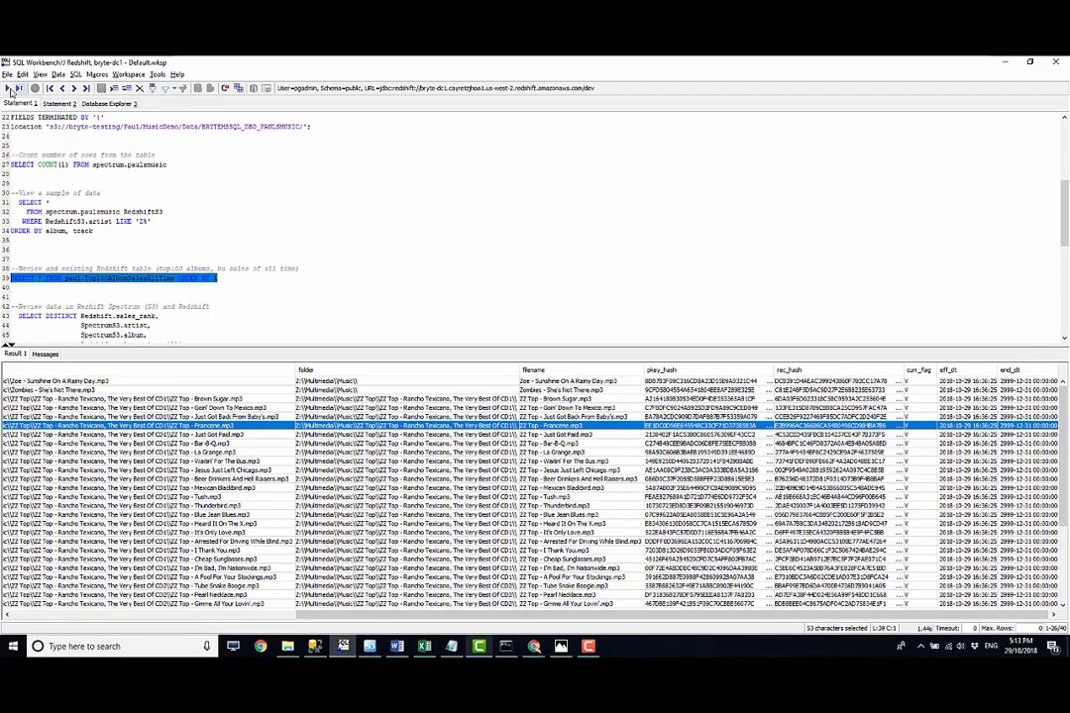
{"action": "left_click", "coordinate": [8, 88]}
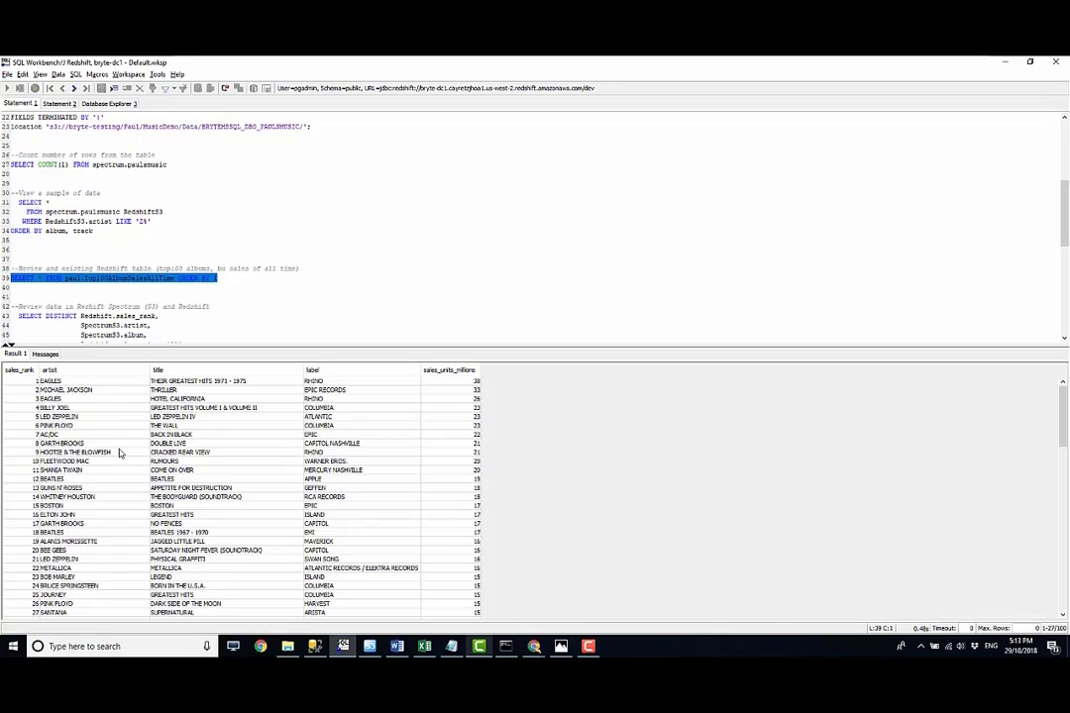
Examine the artists and albums in the top 100 album sales result, from the first ranks to Bob Marley
{"action": "left_click", "coordinate": [87, 444]}
{"action": "left_click", "coordinate": [73, 382]}
{"action": "left_click", "coordinate": [78, 391]}
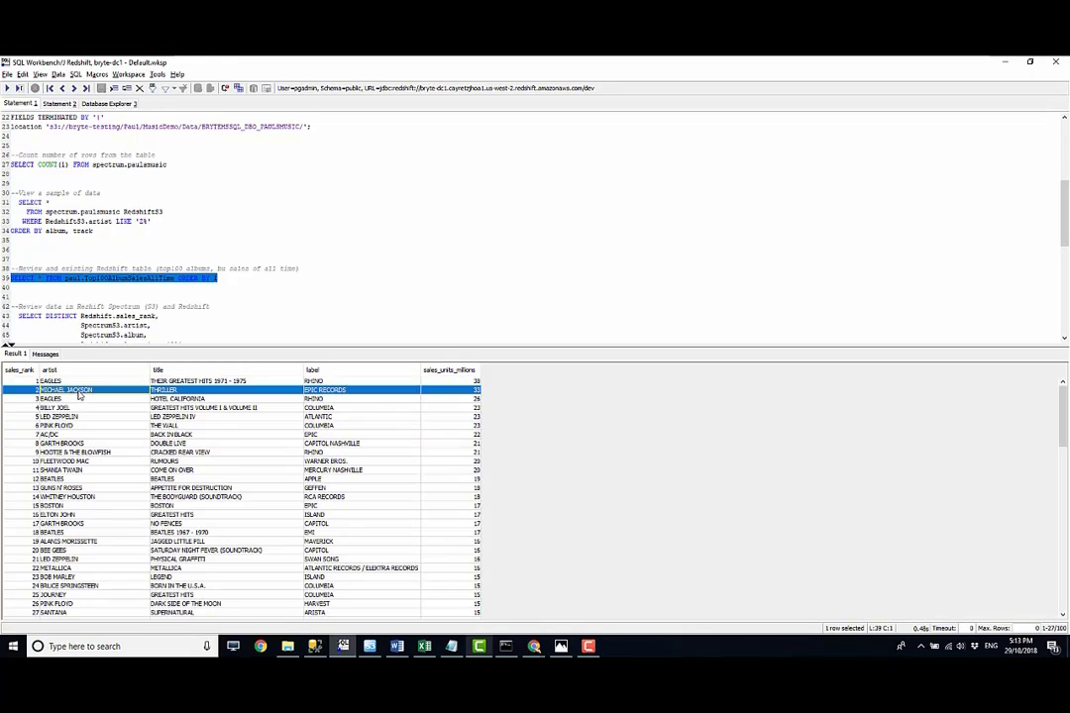
{"action": "left_click", "coordinate": [69, 480]}
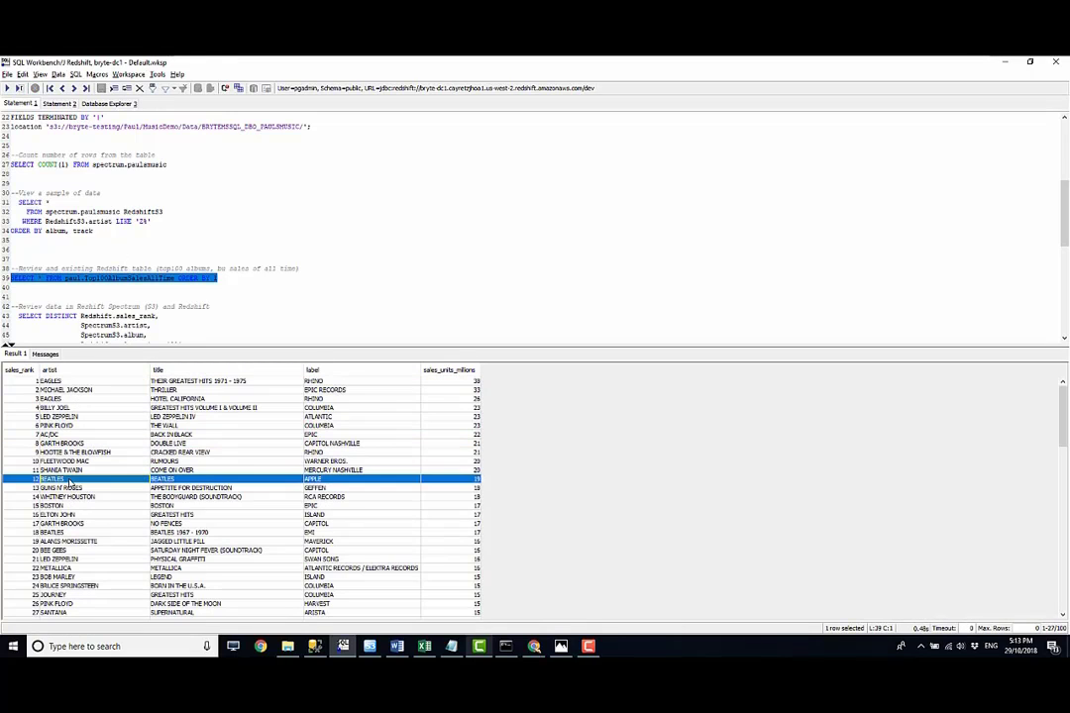
{"action": "left_click", "coordinate": [70, 532]}
{"action": "left_click", "coordinate": [69, 541]}
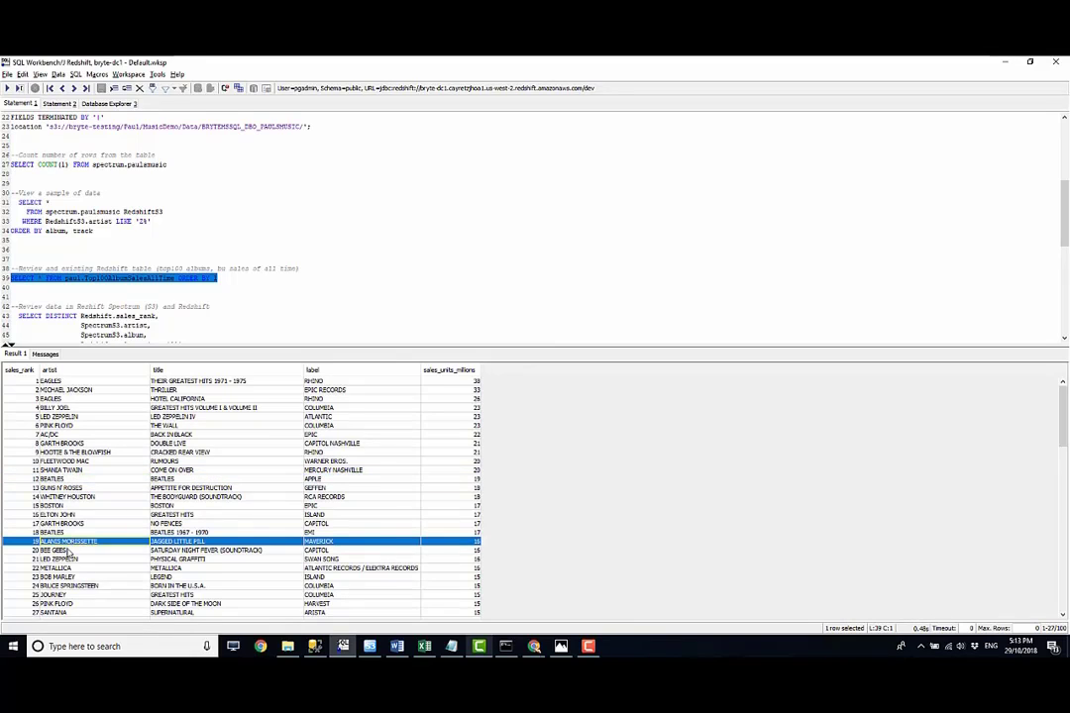
{"action": "left_click", "coordinate": [71, 576]}
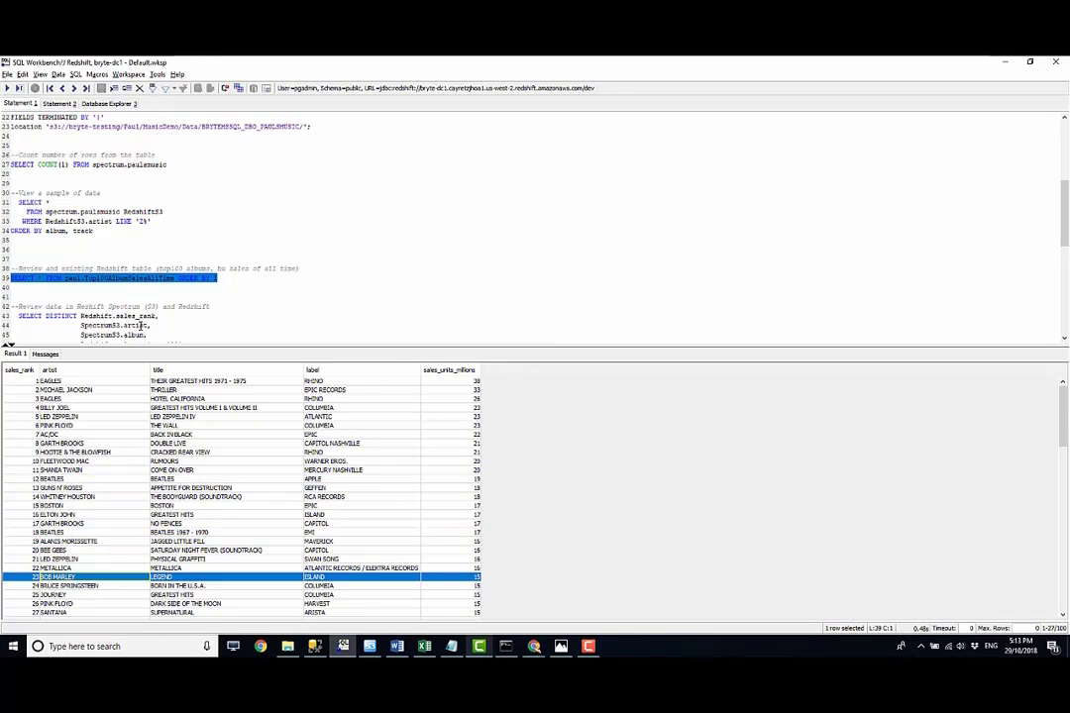
Run the SELECT DISTINCT query that joins spectrum.paulsmusic to paul.Top100AlbumSalesAllTime on artist and album title, ordered by sales rank
{"action": "left_click", "coordinate": [137, 307]}
{"action": "scroll", "coordinate": [137, 307], "scroll_direction": "down", "scroll_amount": 4}
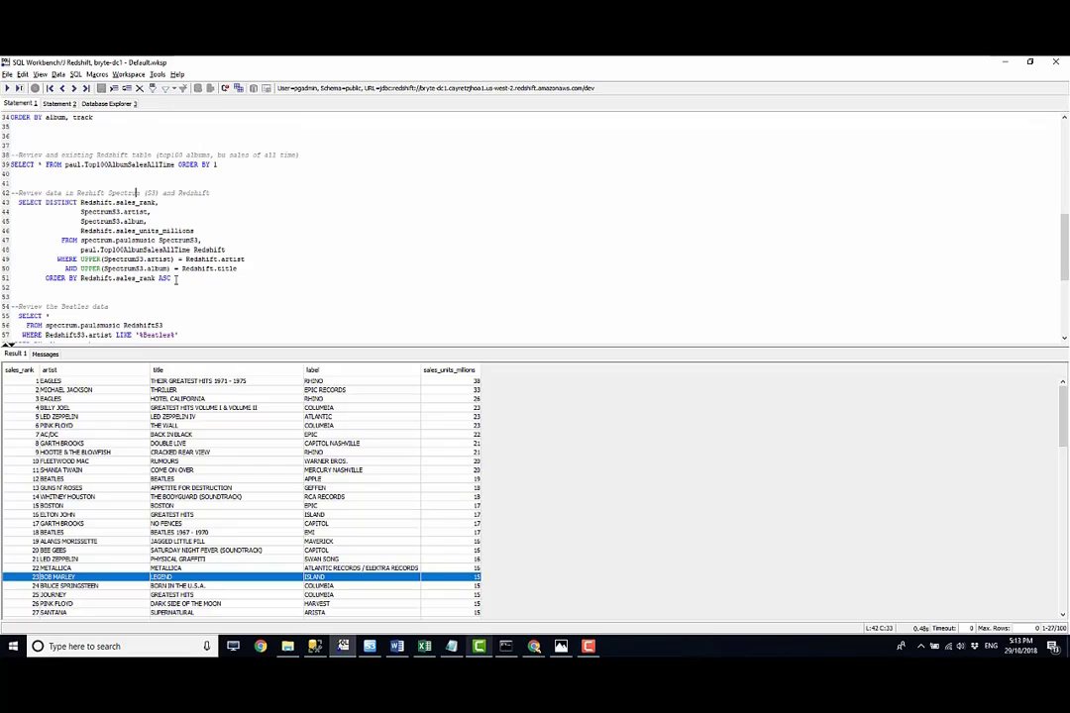
{"action": "left_click_drag", "start_coordinate": [174, 279], "coordinate": [4, 206]}
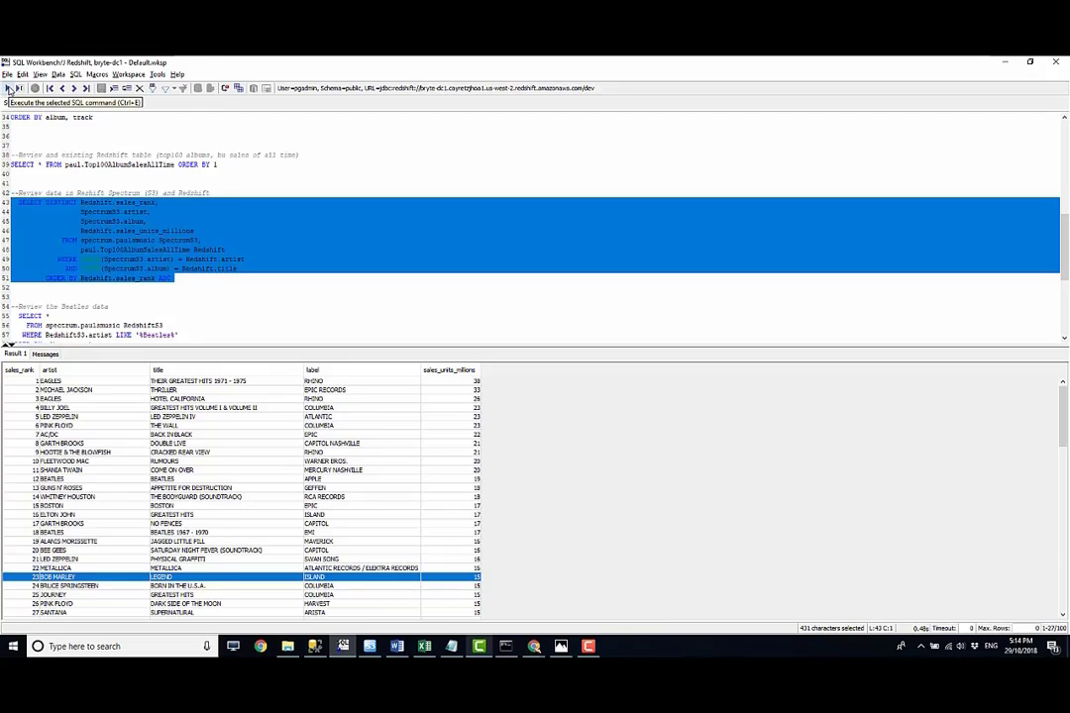
{"action": "left_click", "coordinate": [9, 89]}
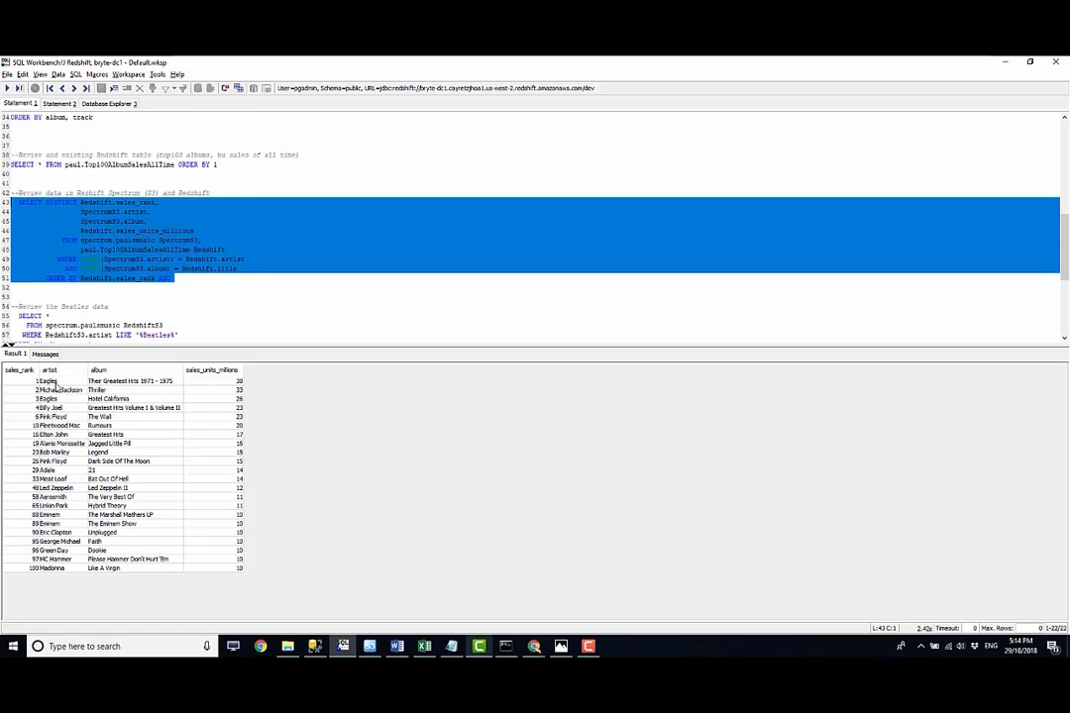
Look through the joined result rows to see which top-selling albums match the music collection
{"action": "left_click", "coordinate": [149, 381]}
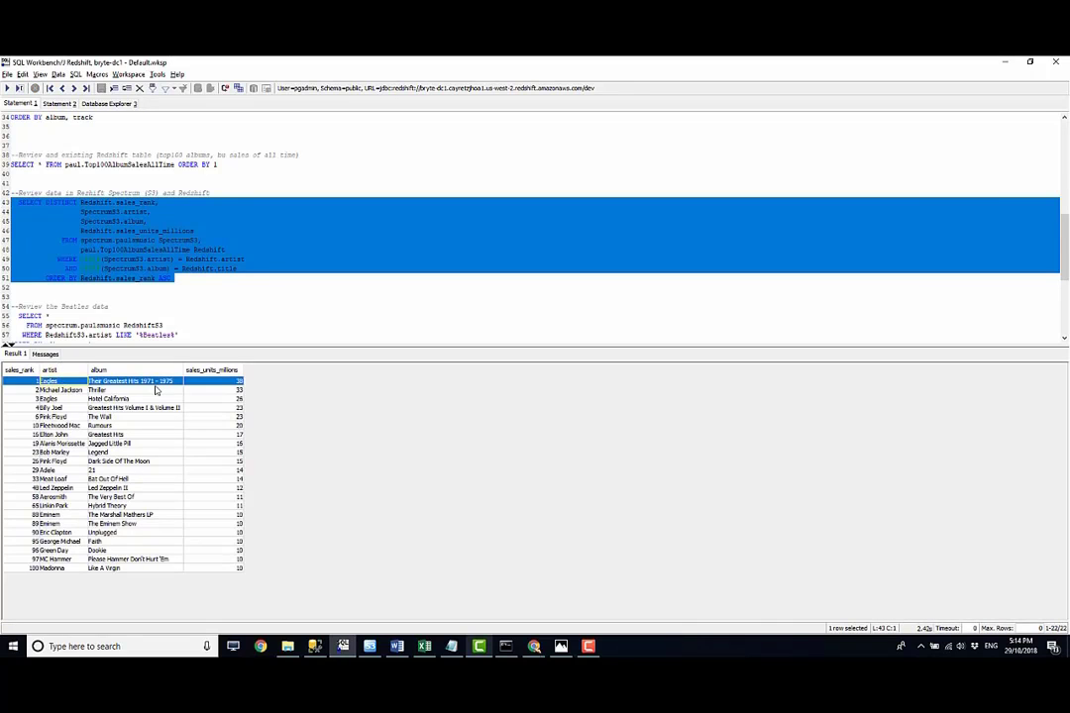
{"action": "key", "text": "Down"}
{"action": "key", "text": "Down"}
{"action": "key", "text": "Down"}
{"action": "key", "text": "Down"}
{"action": "key", "text": "Down"}
{"action": "key", "text": "Down"}
{"action": "key", "text": "Down"}
{"action": "key", "text": "Down"}
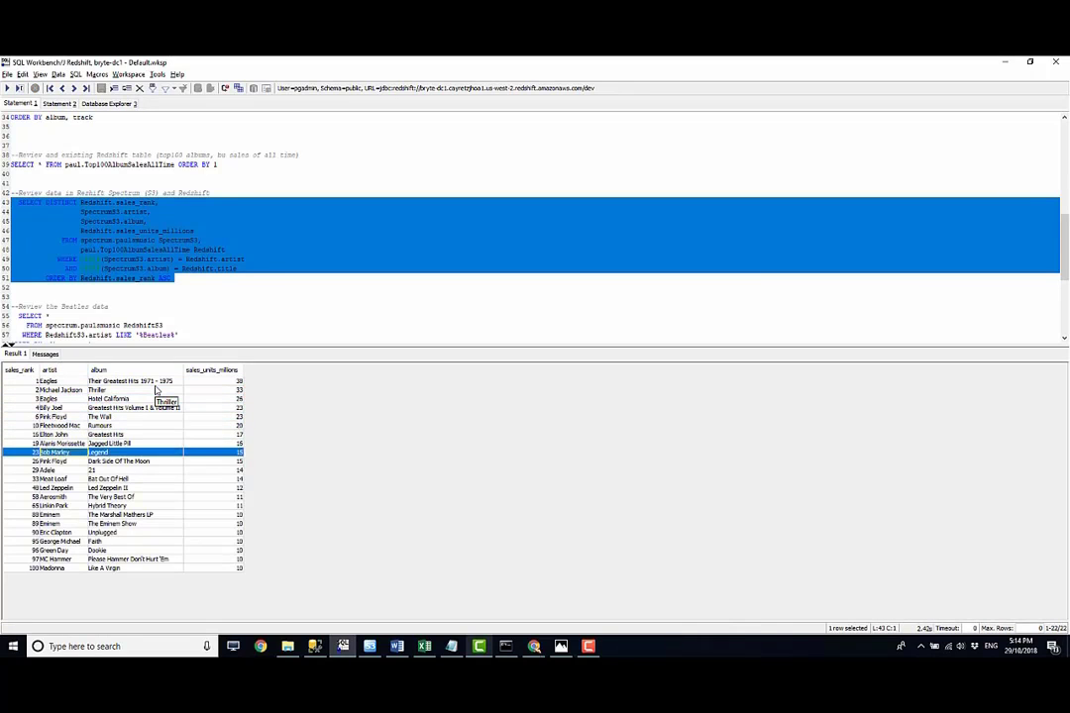
{"action": "key", "text": "Down"}
{"action": "key", "text": "Down"}
{"action": "key", "text": "Down"}
{"action": "key", "text": "Down"}
{"action": "key", "text": "Down"}
{"action": "key", "text": "Down"}
{"action": "key", "text": "Down"}
{"action": "key", "text": "Down"}
{"action": "key", "text": "Down"}
{"action": "key", "text": "Down"}
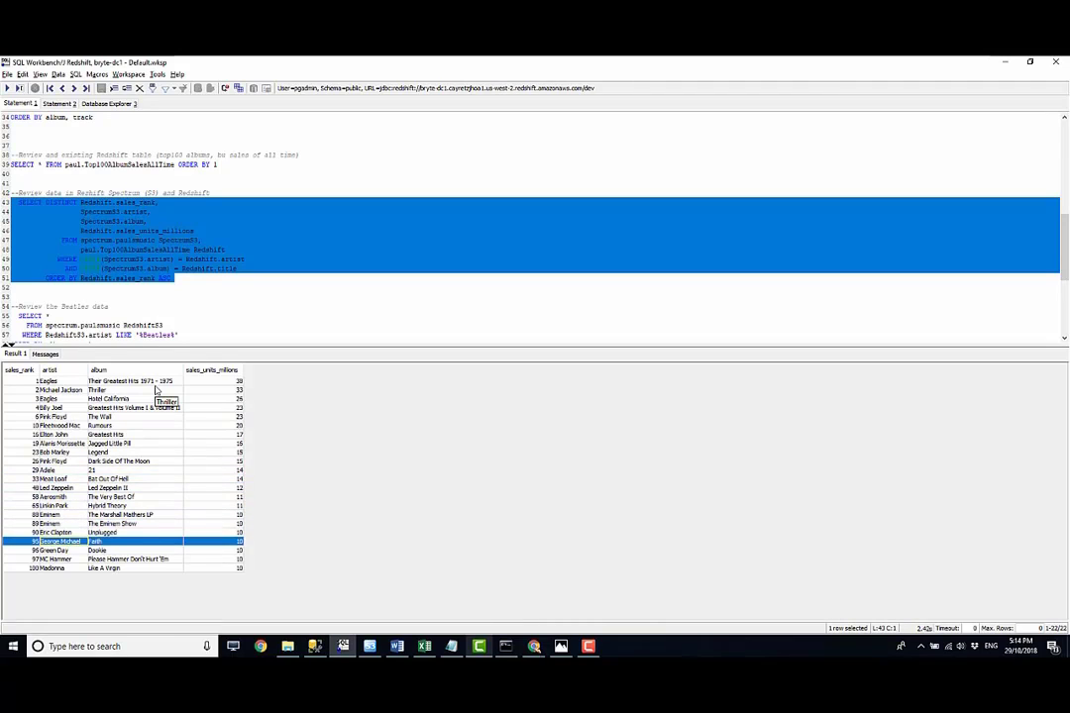
{"action": "key", "text": "Down"}
{"action": "key", "text": "Down"}
{"action": "key", "text": "Up"}
{"action": "key", "text": "Up"}
{"action": "key", "text": "Up"}
{"action": "key", "text": "Up"}
{"action": "key", "text": "Up"}
{"action": "key", "text": "Up"}
{"action": "key", "text": "Up"}
{"action": "key", "text": "Up"}
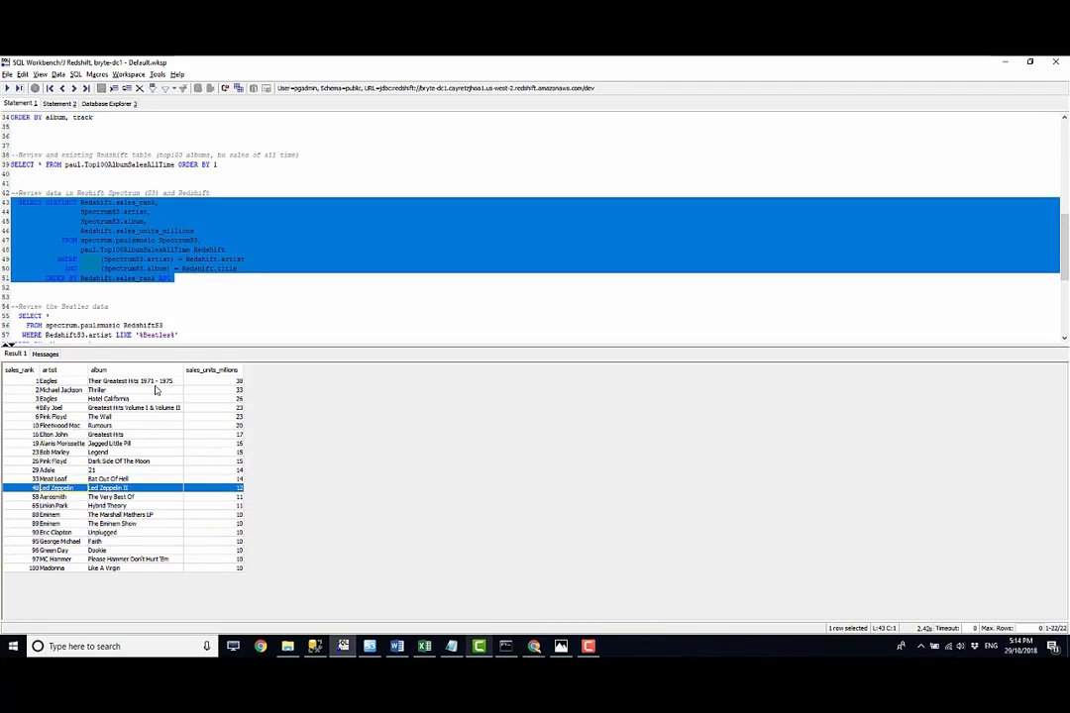
{"action": "key", "text": "Up"}
{"action": "key", "text": "Up"}
{"action": "key", "text": "Up"}
Run the query on spectrum.paulsmusic for artists LIKE '%Beatles%', ordered by album and track
{"action": "left_click", "coordinate": [139, 284]}
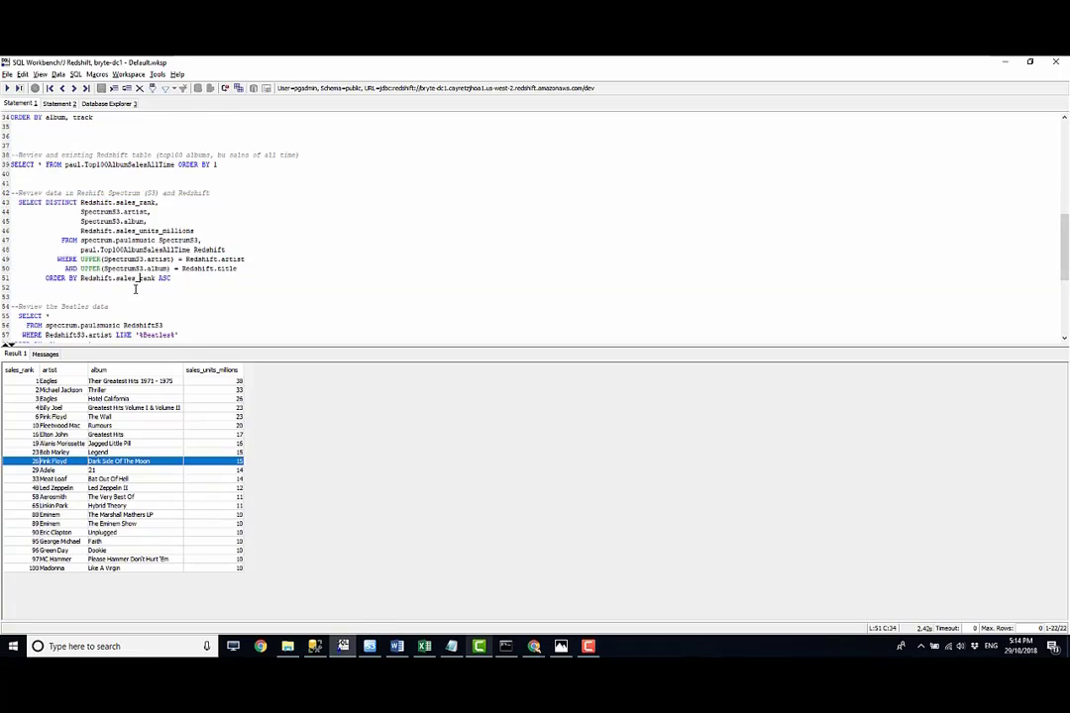
{"action": "scroll", "coordinate": [128, 293], "scroll_direction": "down", "scroll_amount": 1}
{"action": "left_click_drag", "start_coordinate": [109, 312], "coordinate": [8, 287]}
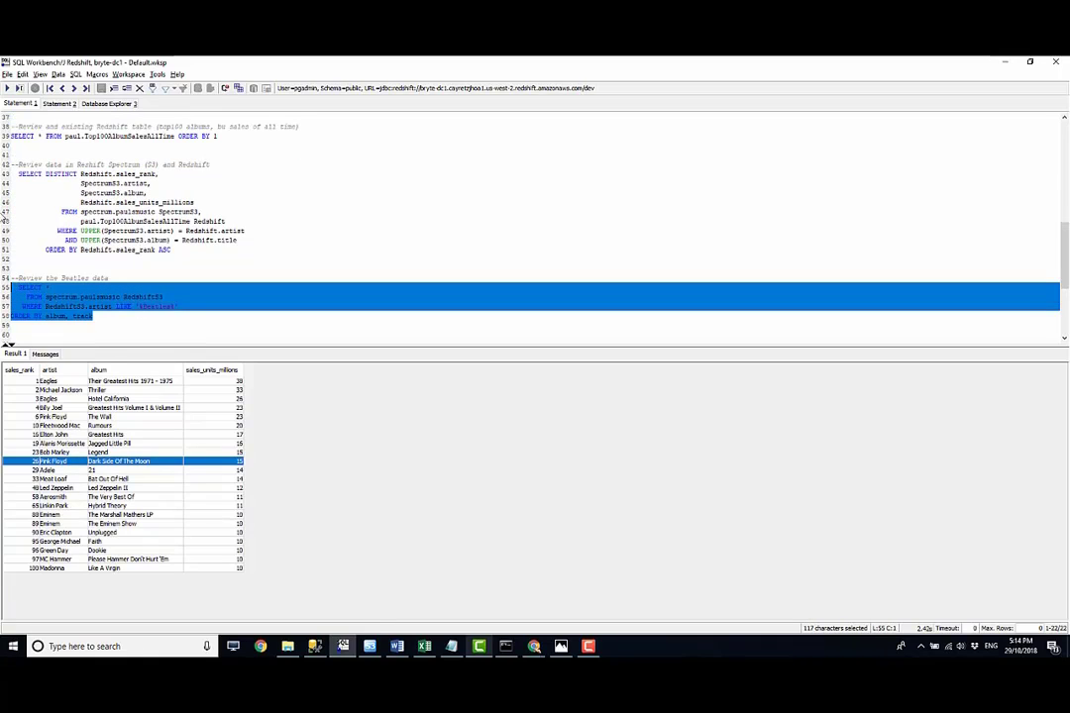
{"action": "left_click", "coordinate": [8, 87]}
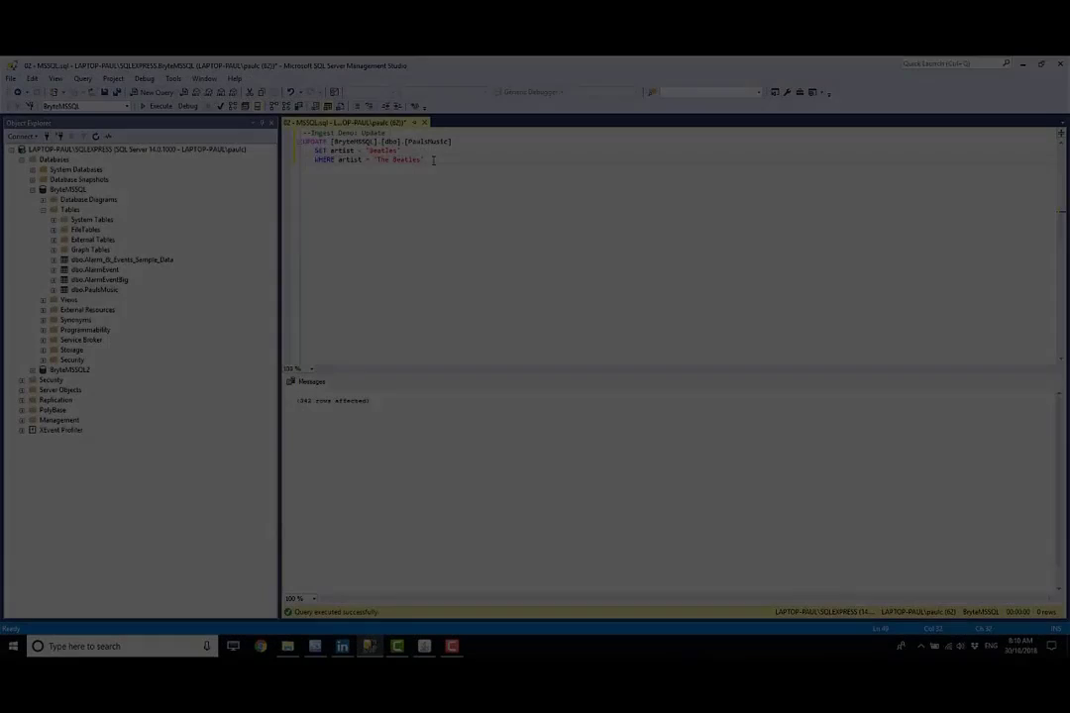
In SQL Server Management Studio, run the UPDATE on PaulsMusic that sets artist to 'Beatles' where it is 'The Beatles'
{"action": "key", "text": "shift+Up"}
{"action": "key", "text": "shift+Up"}
{"action": "key", "text": "shift+Home"}
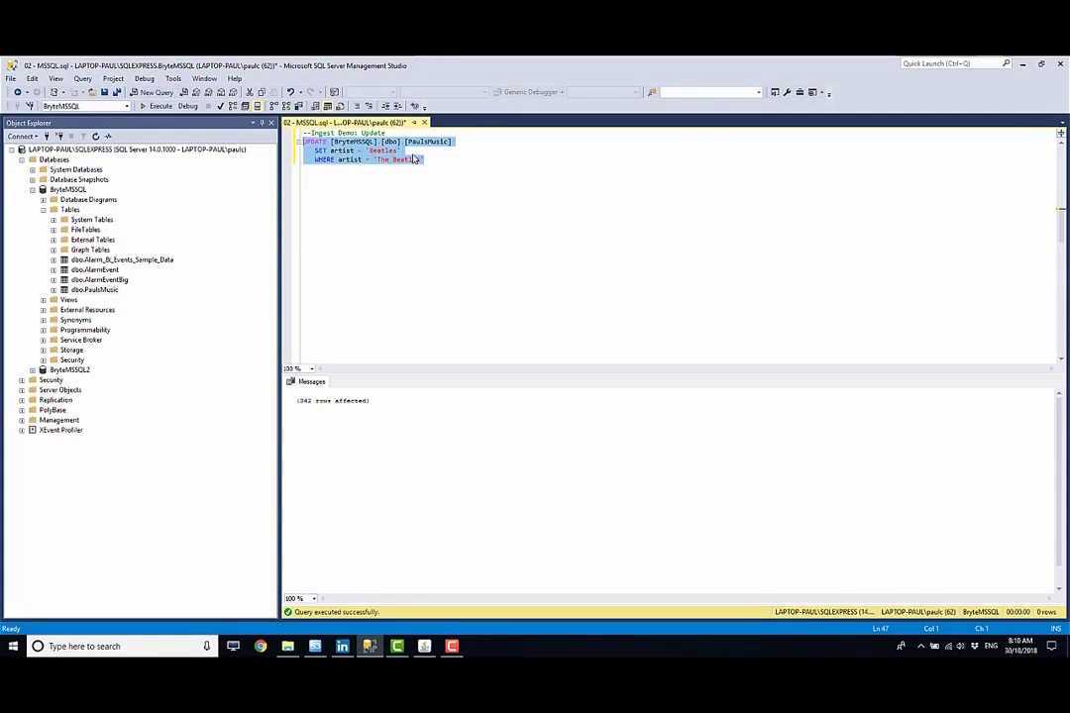
{"action": "left_click", "coordinate": [160, 107]}
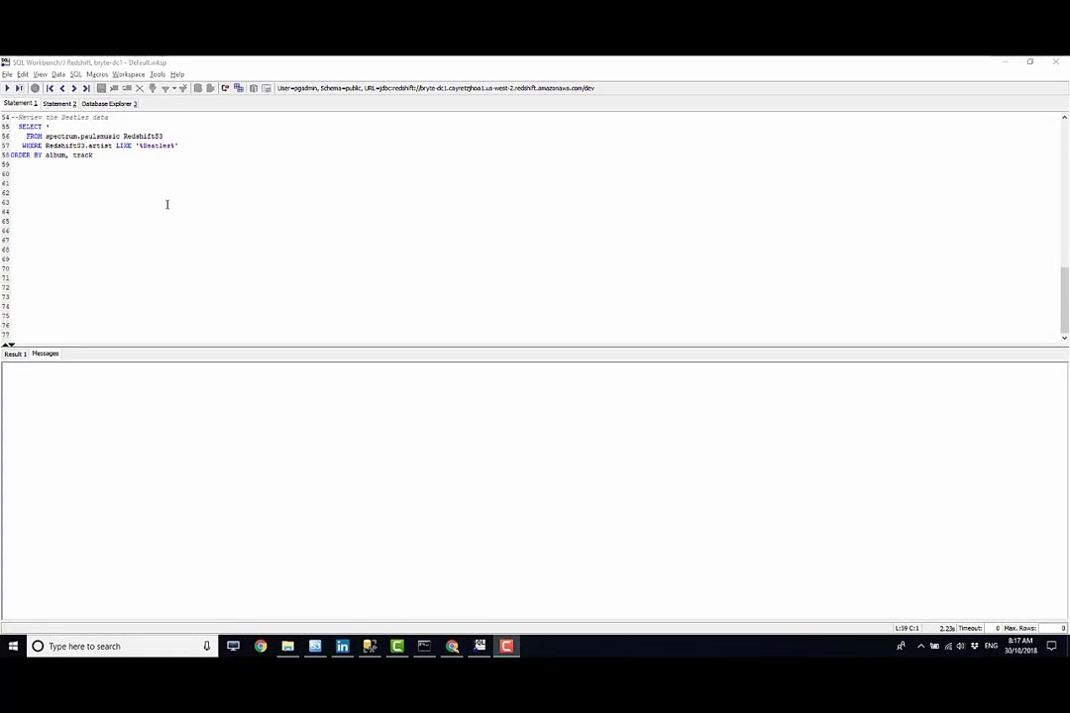
In SQL Workbench/J, rerun the '%Beatles%' artist query on spectrum.paulsmusic after the source update
{"action": "left_click", "coordinate": [99, 156]}
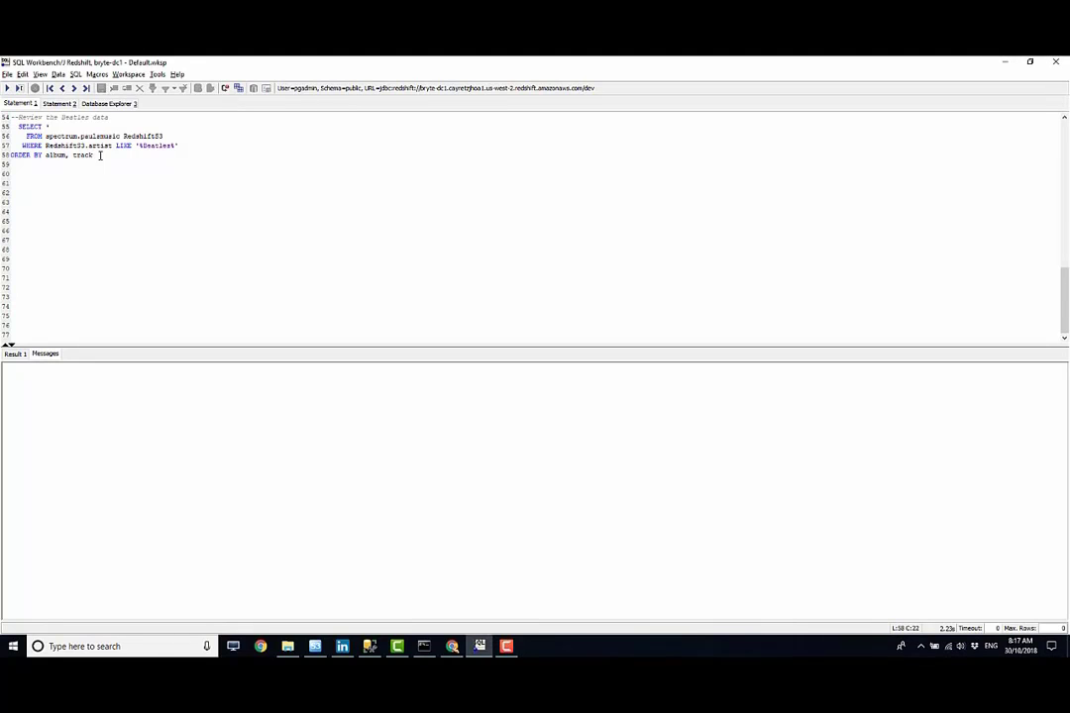
{"action": "left_click_drag", "start_coordinate": [99, 156], "coordinate": [10, 127]}
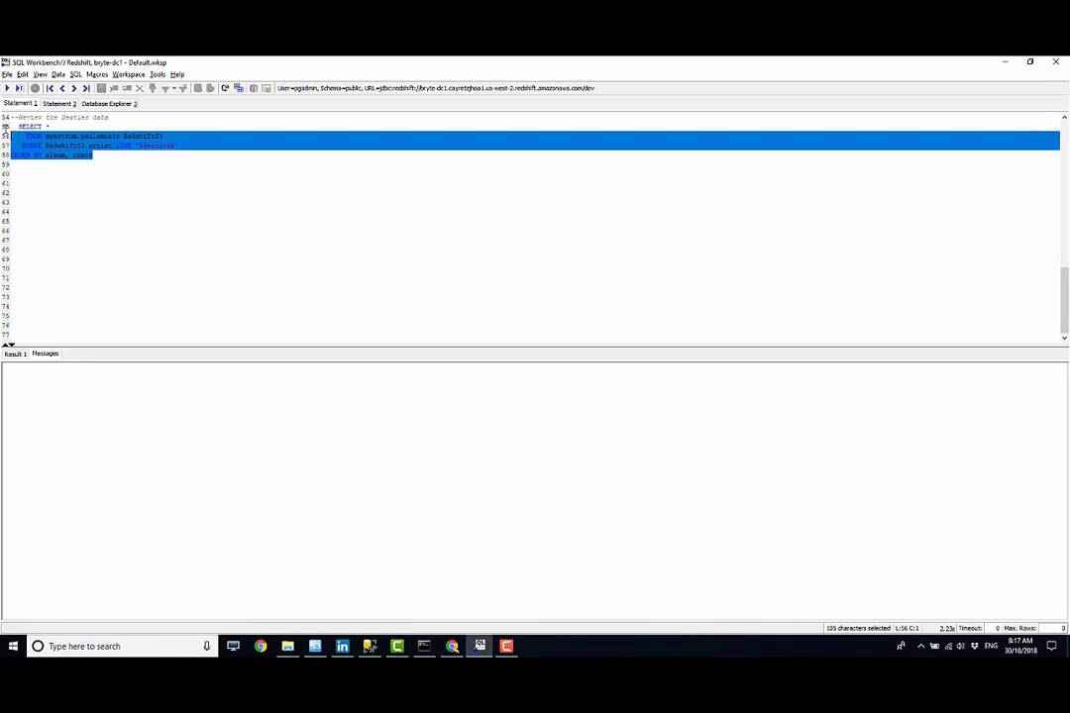
{"action": "left_click", "coordinate": [7, 88]}
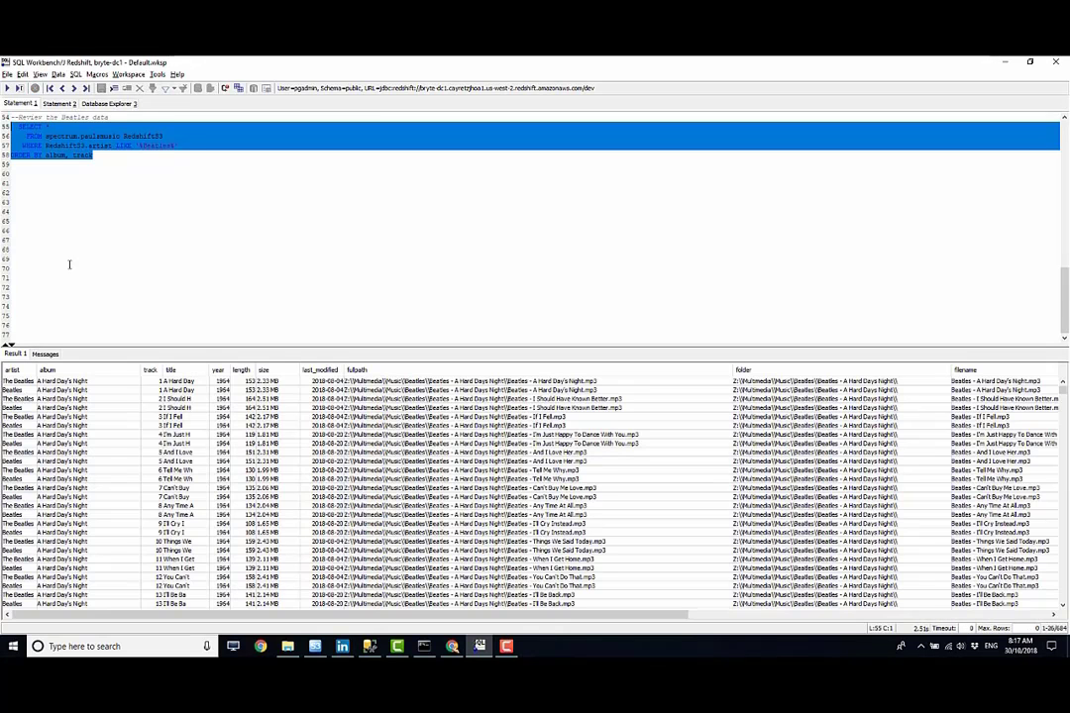
Compare the two versions of the first A Hard Day's Night track across the columns through curr_flag, eff_dt and end_dt
{"action": "left_click", "coordinate": [26, 390]}
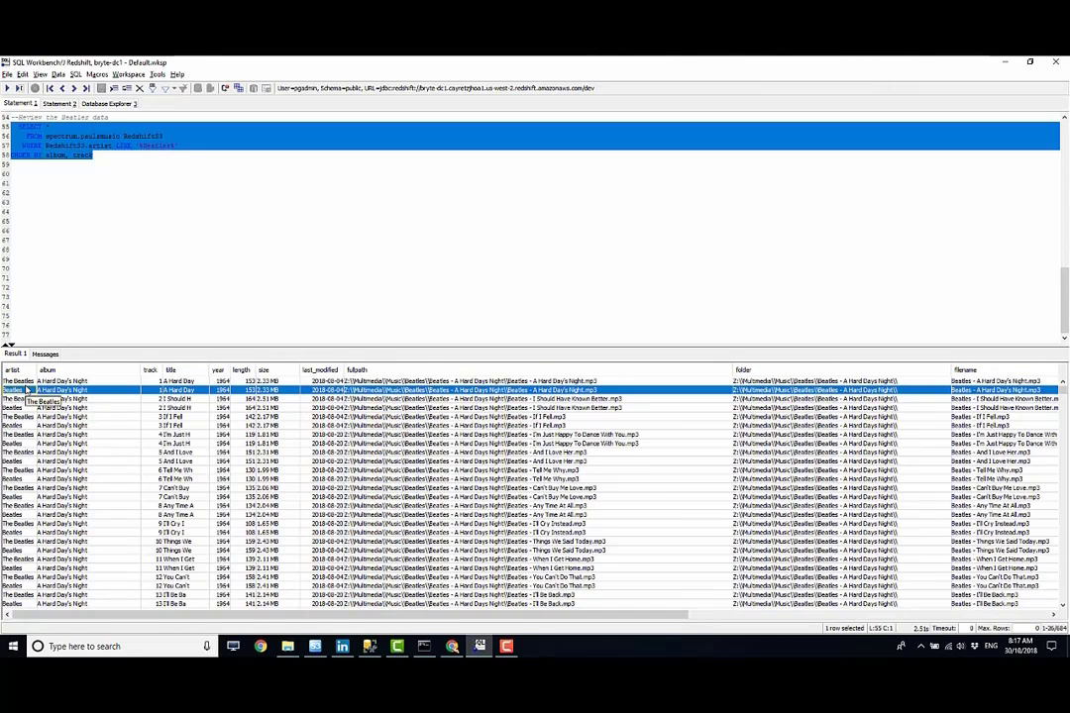
{"action": "key", "text": "Right"}
{"action": "key", "text": "Right"}
{"action": "key", "text": "Right"}
{"action": "key", "text": "Right"}
{"action": "key", "text": "Right"}
{"action": "key", "text": "Right"}
{"action": "key", "text": "Right"}
{"action": "key", "text": "Right"}
{"action": "key", "text": "Right"}
{"action": "key", "text": "Right"}
{"action": "key", "text": "Right"}
{"action": "key", "text": "Right"}
{"action": "key", "text": "Right"}
{"action": "key", "text": "Right"}
{"action": "key", "text": "Right"}
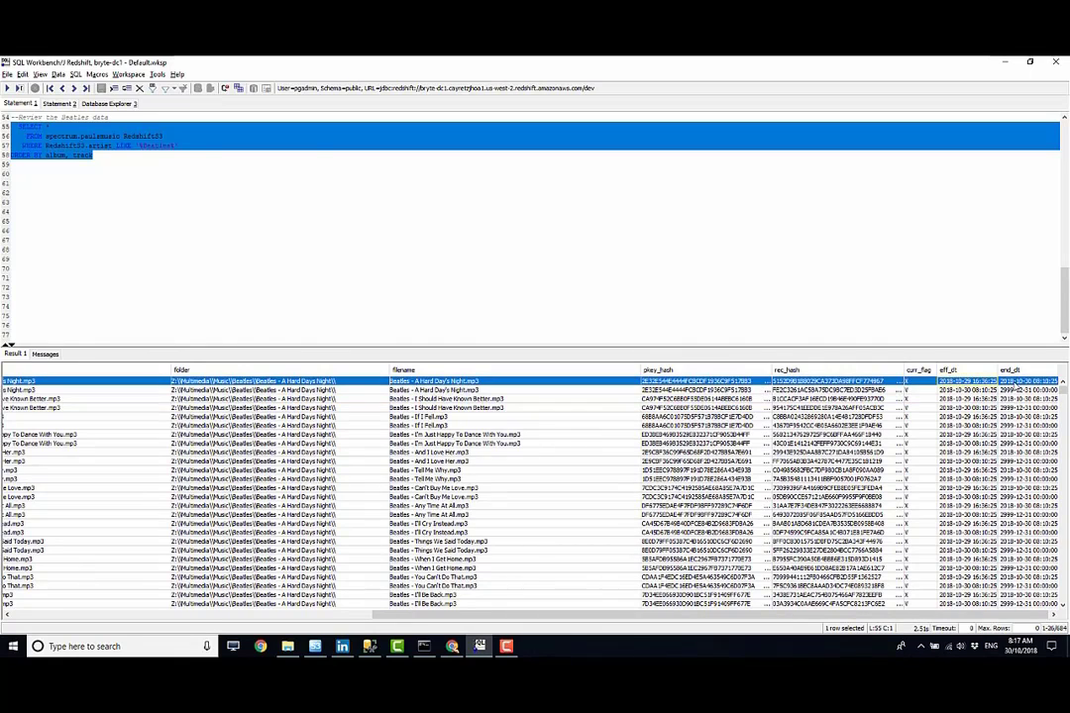
{"action": "key", "text": "Up"}
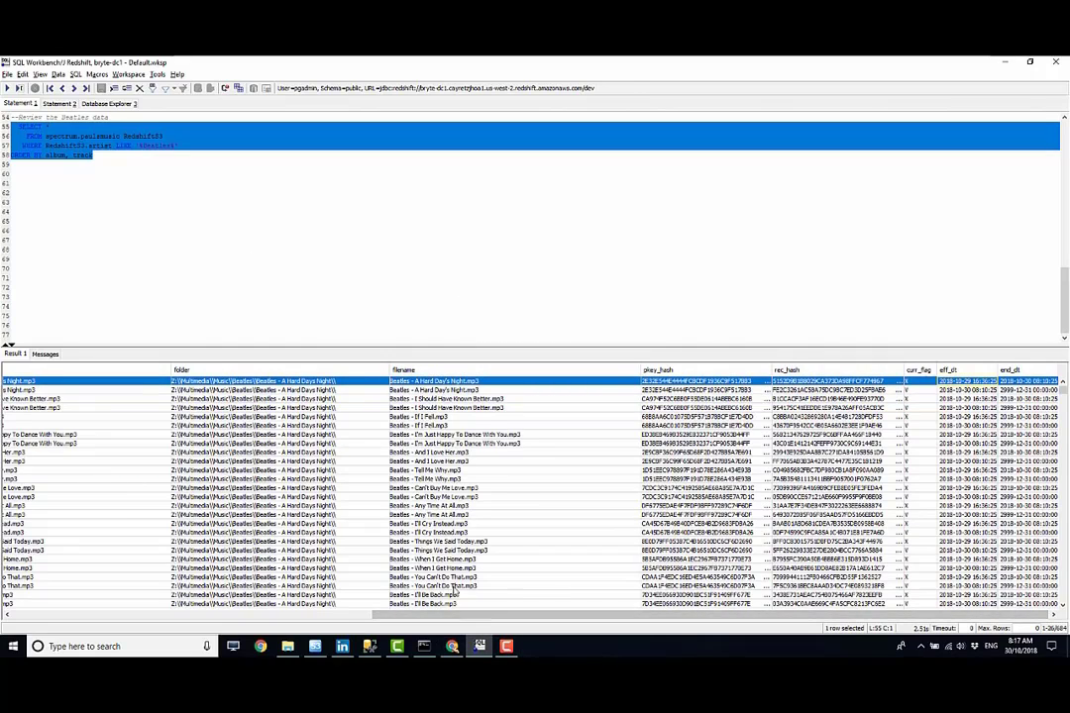
Rerun the SELECT DISTINCT query joining spectrum.paulsmusic with paul.Top100AlbumSalesAllTime on artist and album, ordered by sales_rank
{"action": "left_click", "coordinate": [196, 286]}
{"action": "scroll", "coordinate": [197, 287], "scroll_direction": "up", "scroll_amount": 6}
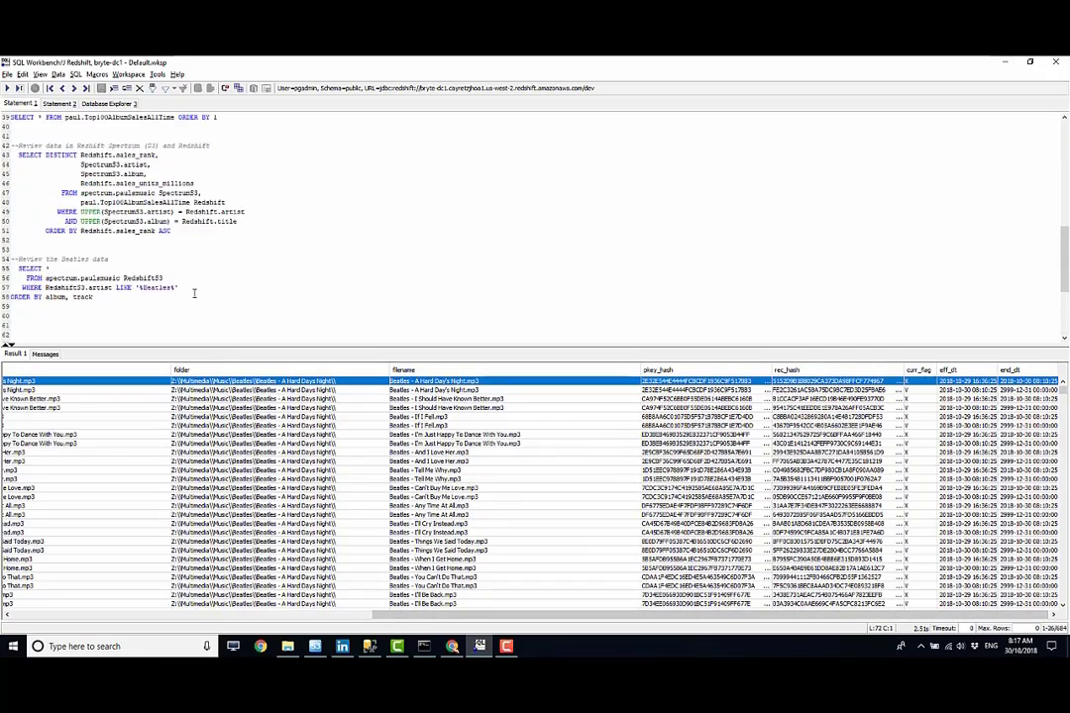
{"action": "left_click_drag", "start_coordinate": [178, 258], "coordinate": [13, 183]}
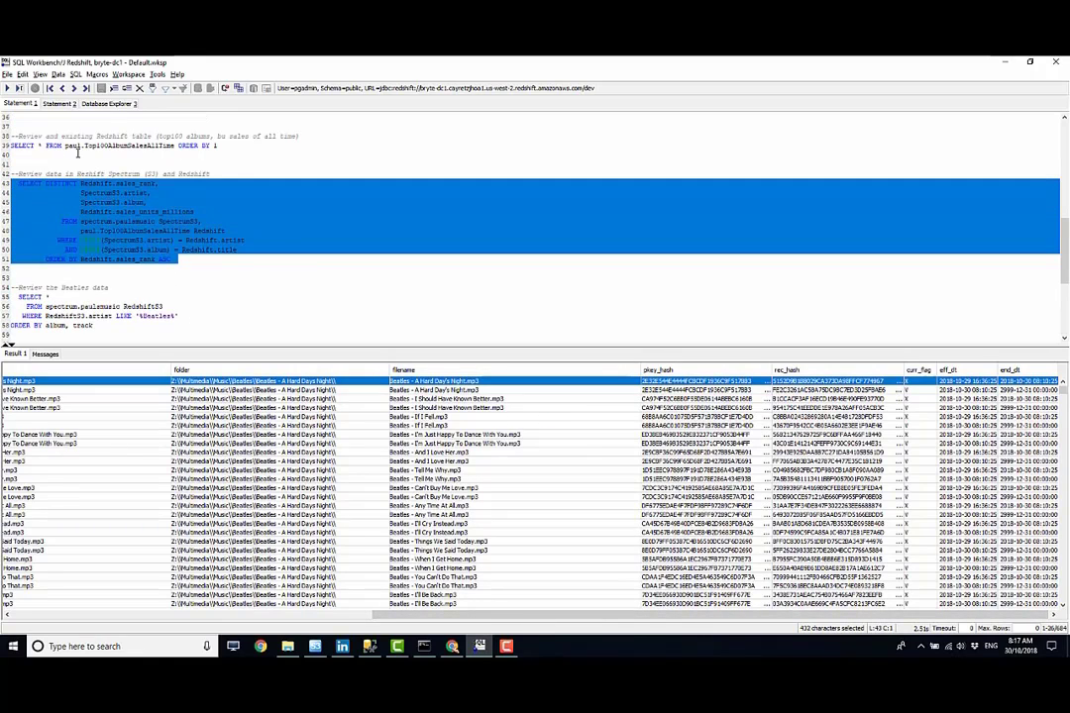
{"action": "left_click", "coordinate": [7, 88]}
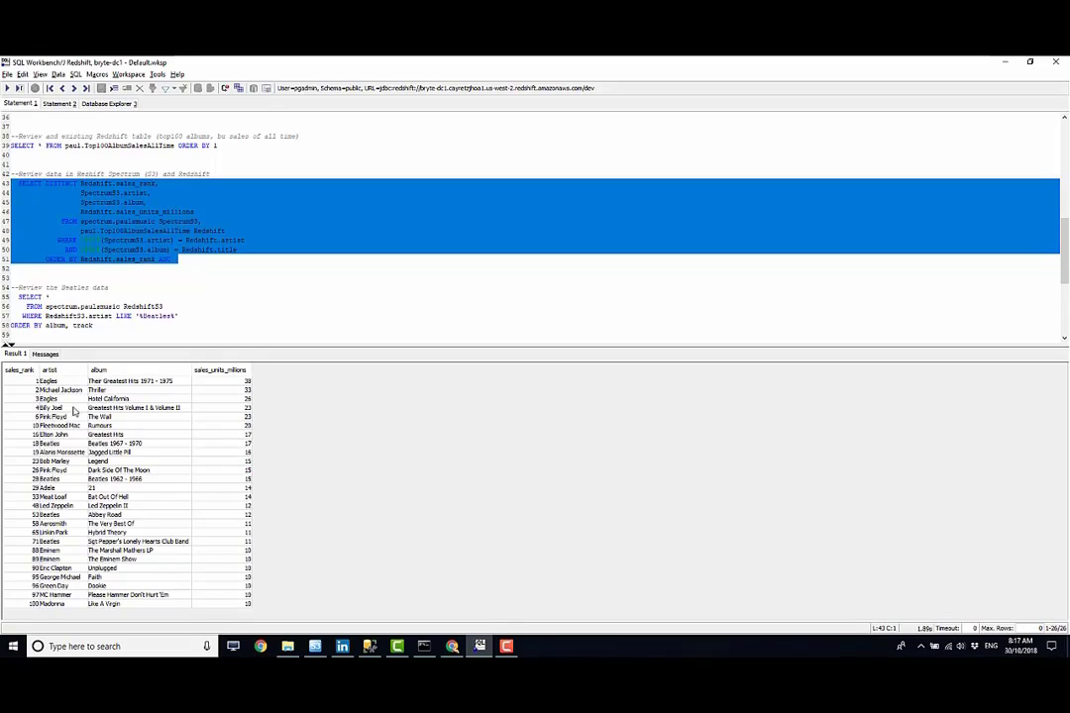
Examine the Beatles rows in the joined result, including Beatles 1967 - 1970, Beatles 1962 - 1966 and Sgt Pepper's Lonely Hearts Club Band
{"action": "left_click", "coordinate": [56, 444]}
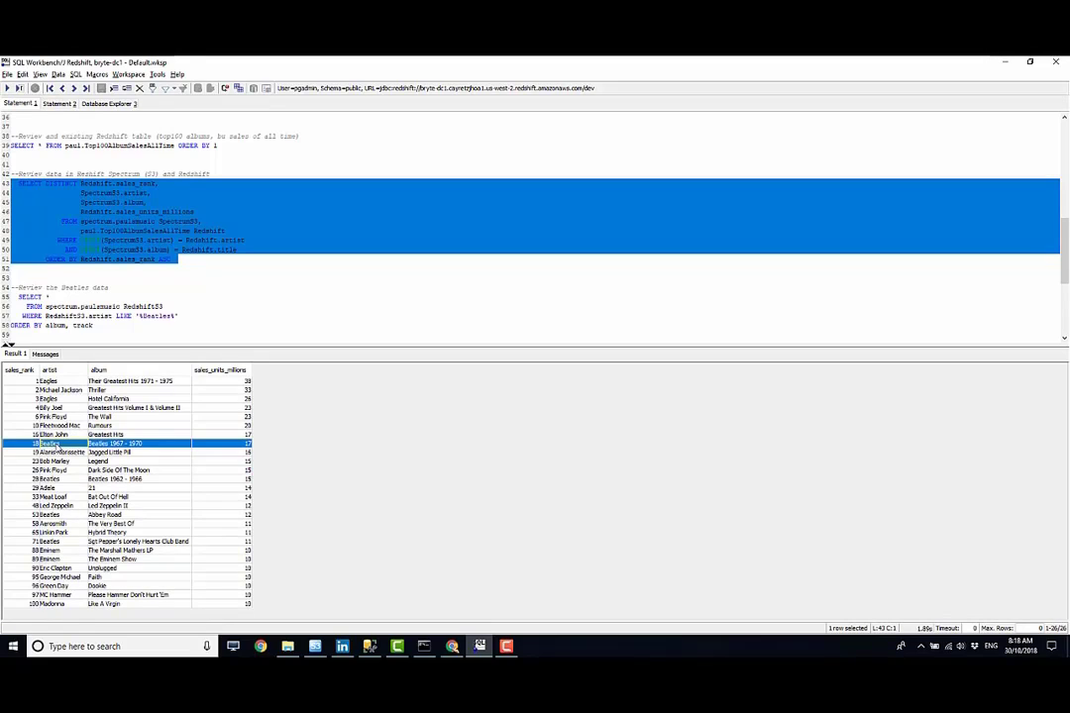
{"action": "left_click", "coordinate": [56, 480]}
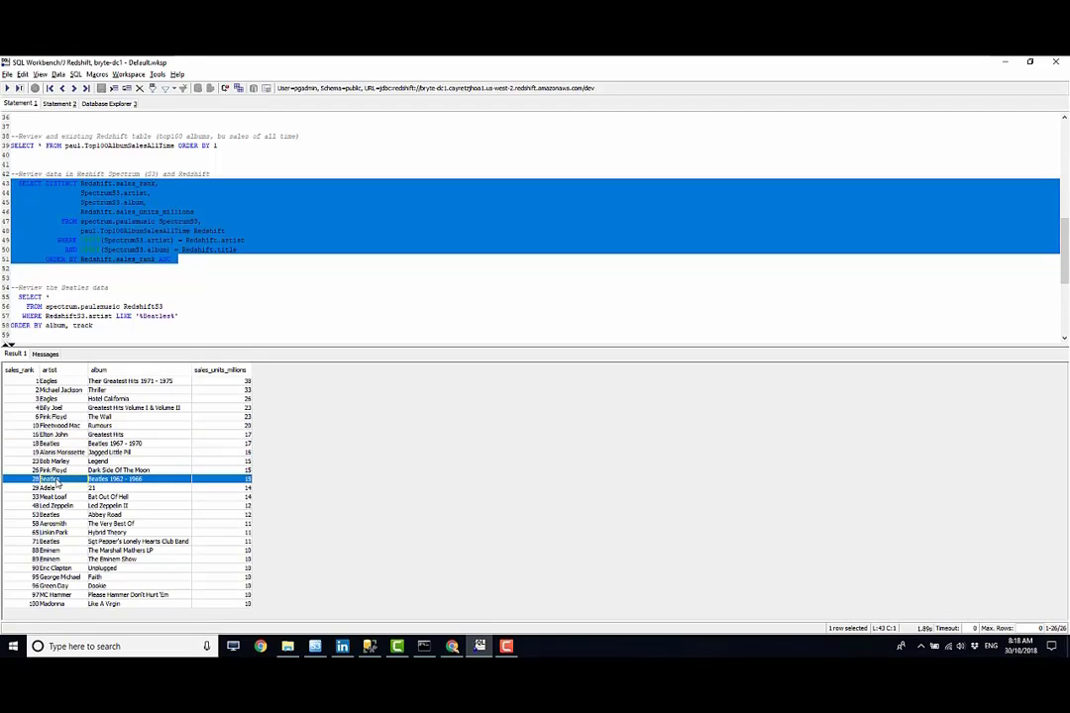
{"action": "left_click", "coordinate": [55, 542]}
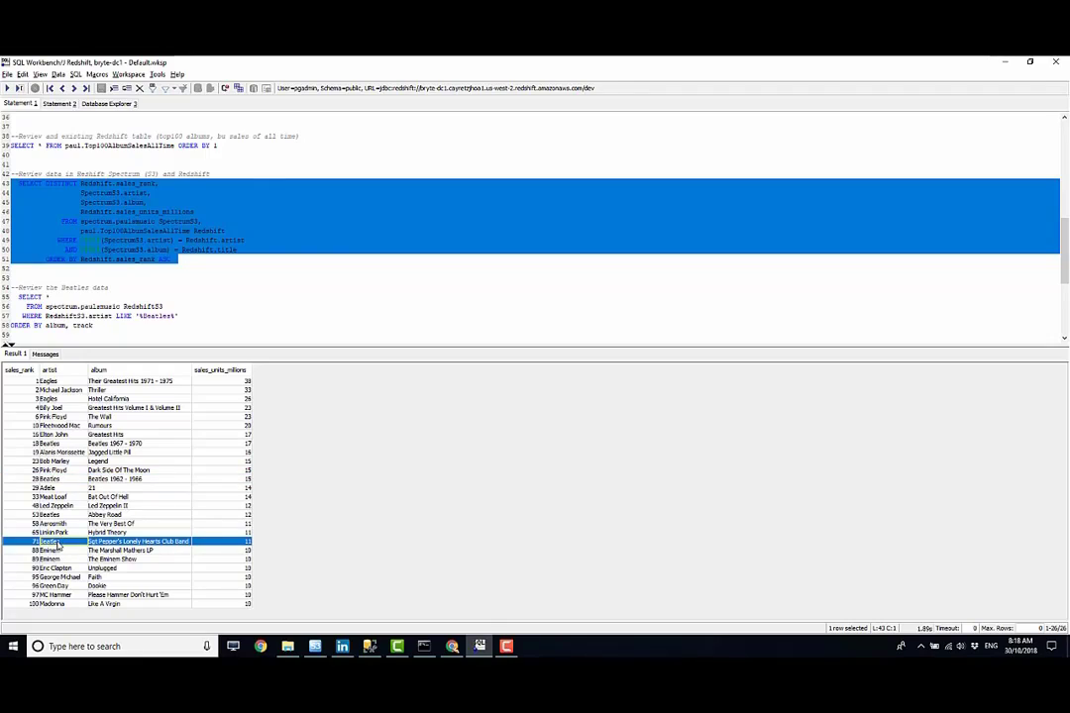
Switch to the Tableau workbook PaulsMusicDemo3 and review the join clauses between paulsmusic and top100albumsalesalltime
{"action": "left_click", "coordinate": [506, 645]}
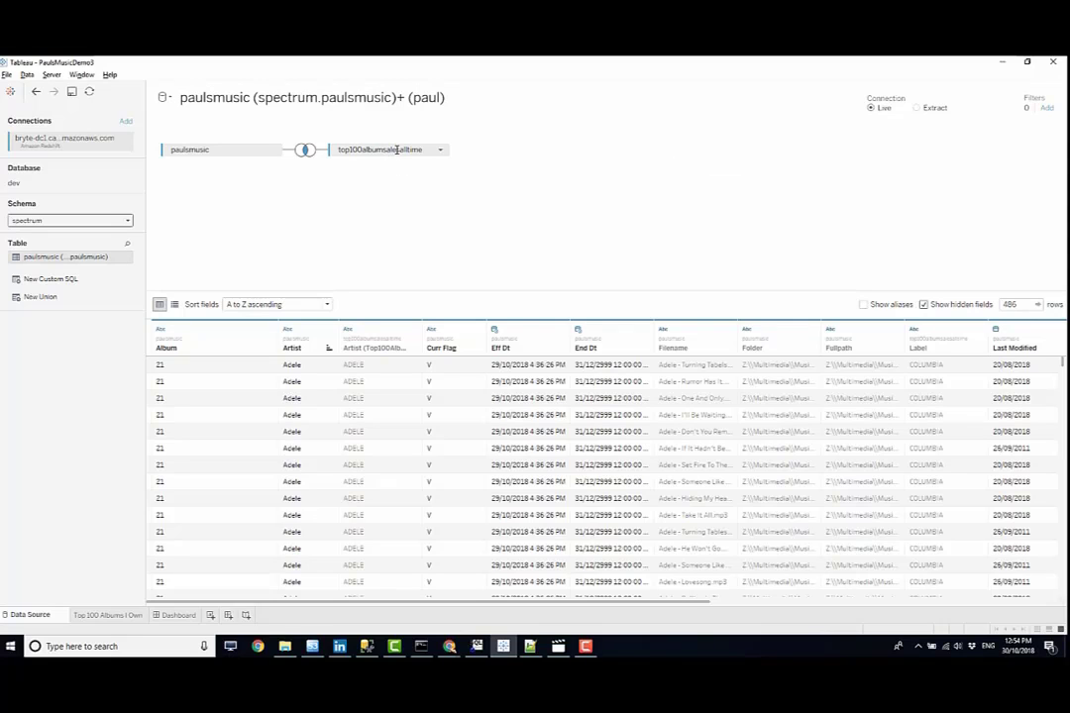
{"action": "left_click", "coordinate": [305, 150]}
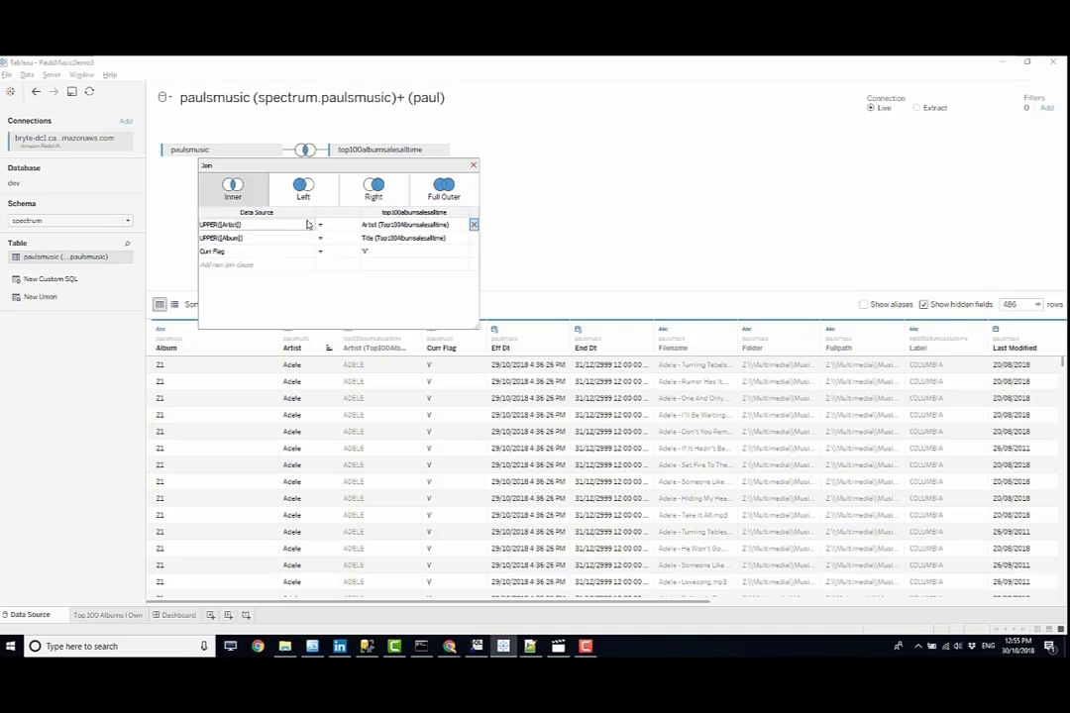
{"action": "left_click", "coordinate": [473, 165]}
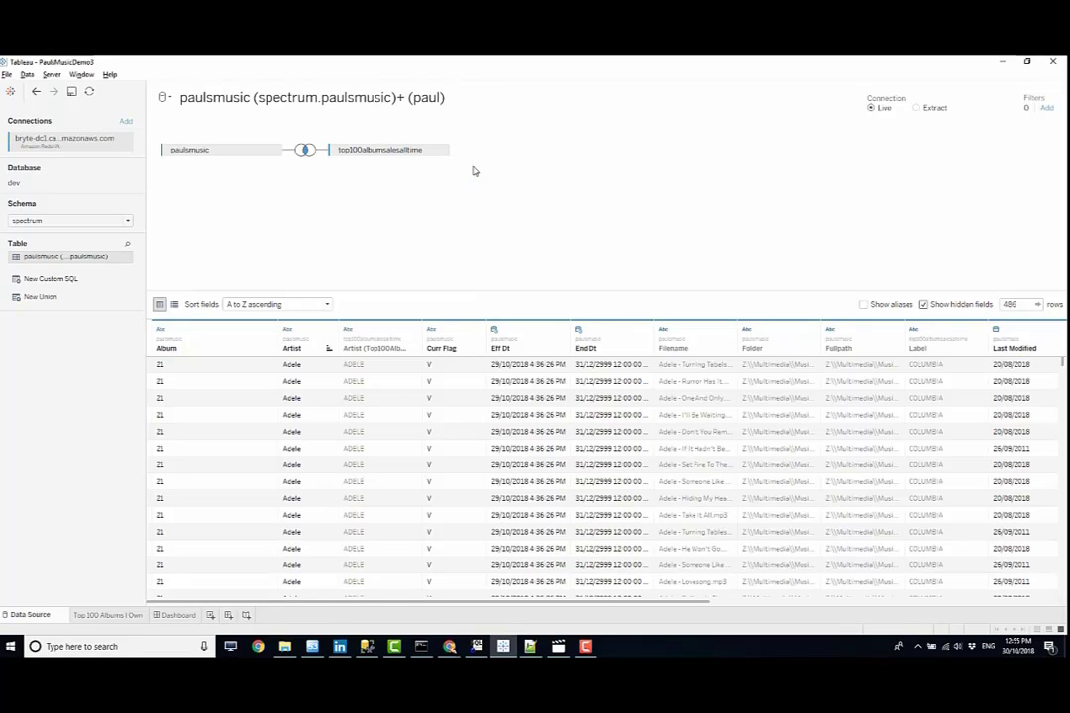
View the Top 100 Albums I Own bar chart worksheet and the dashboard that presents it
{"action": "left_click", "coordinate": [109, 616]}
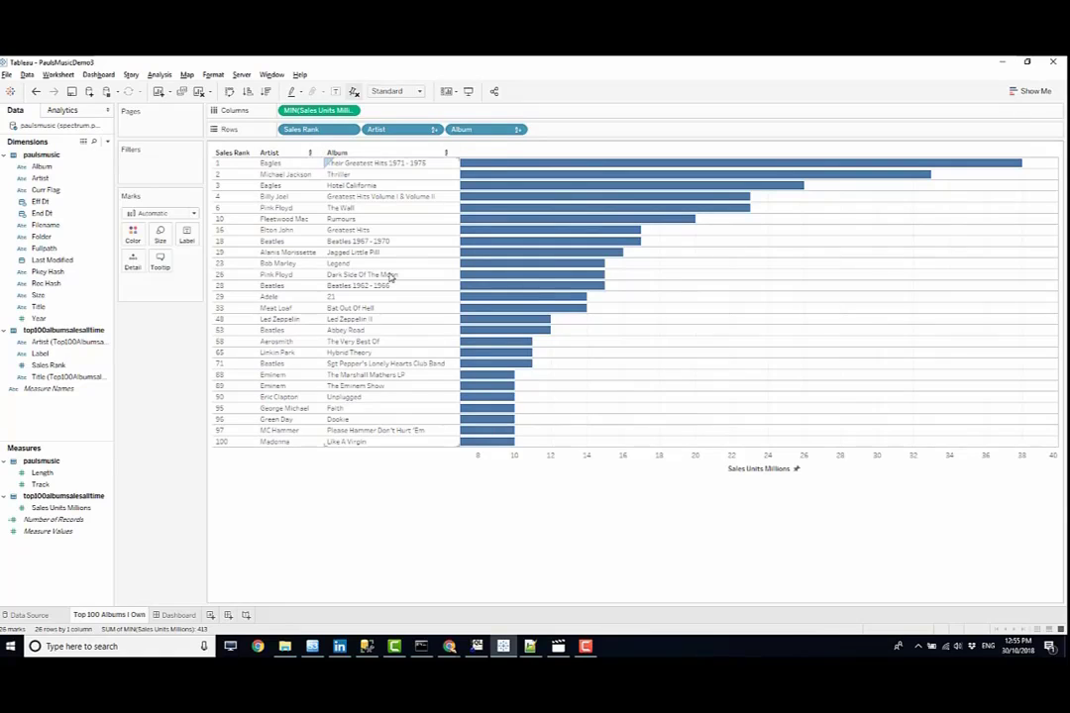
{"action": "mouse_move", "coordinate": [464, 184]}
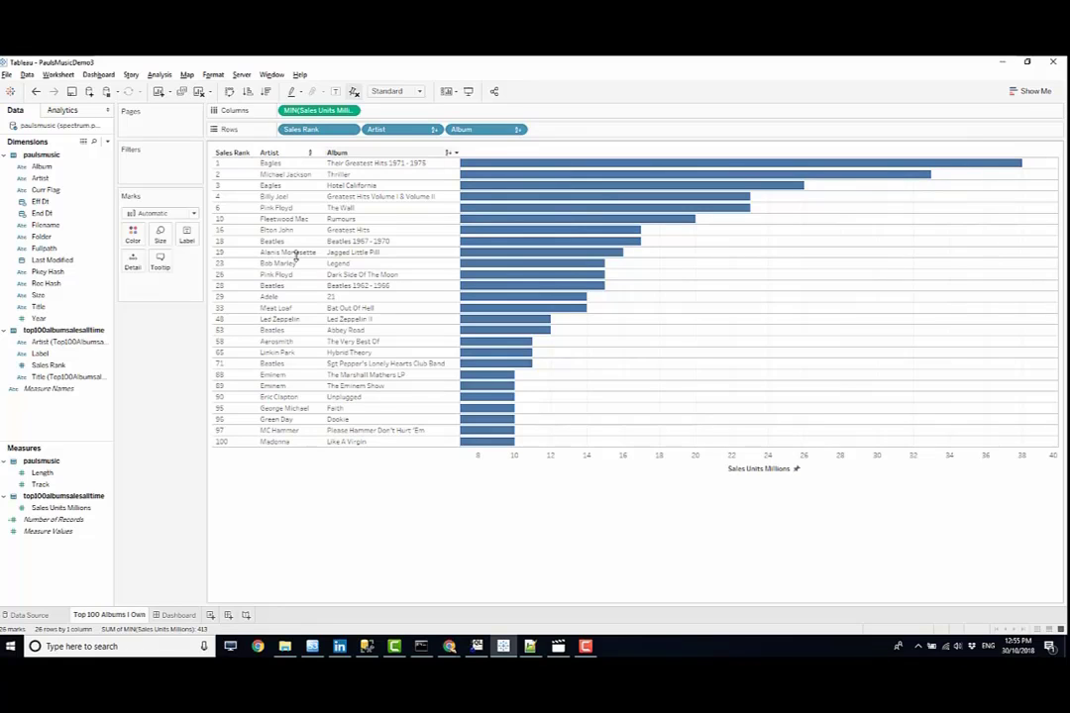
{"action": "left_click", "coordinate": [179, 615]}
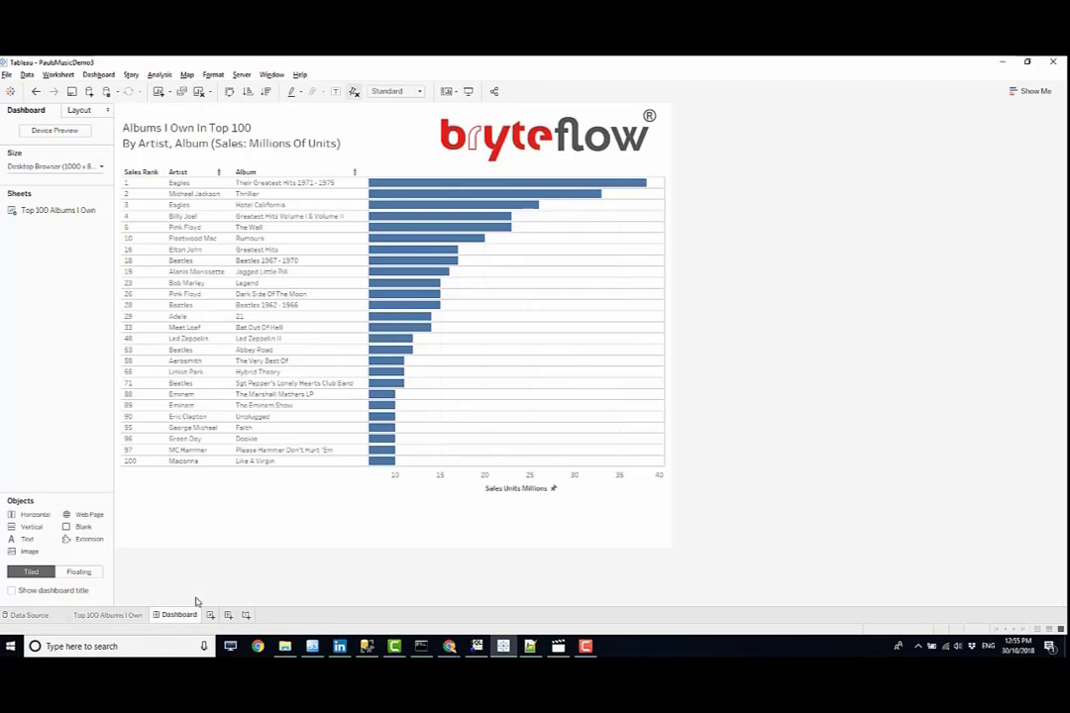